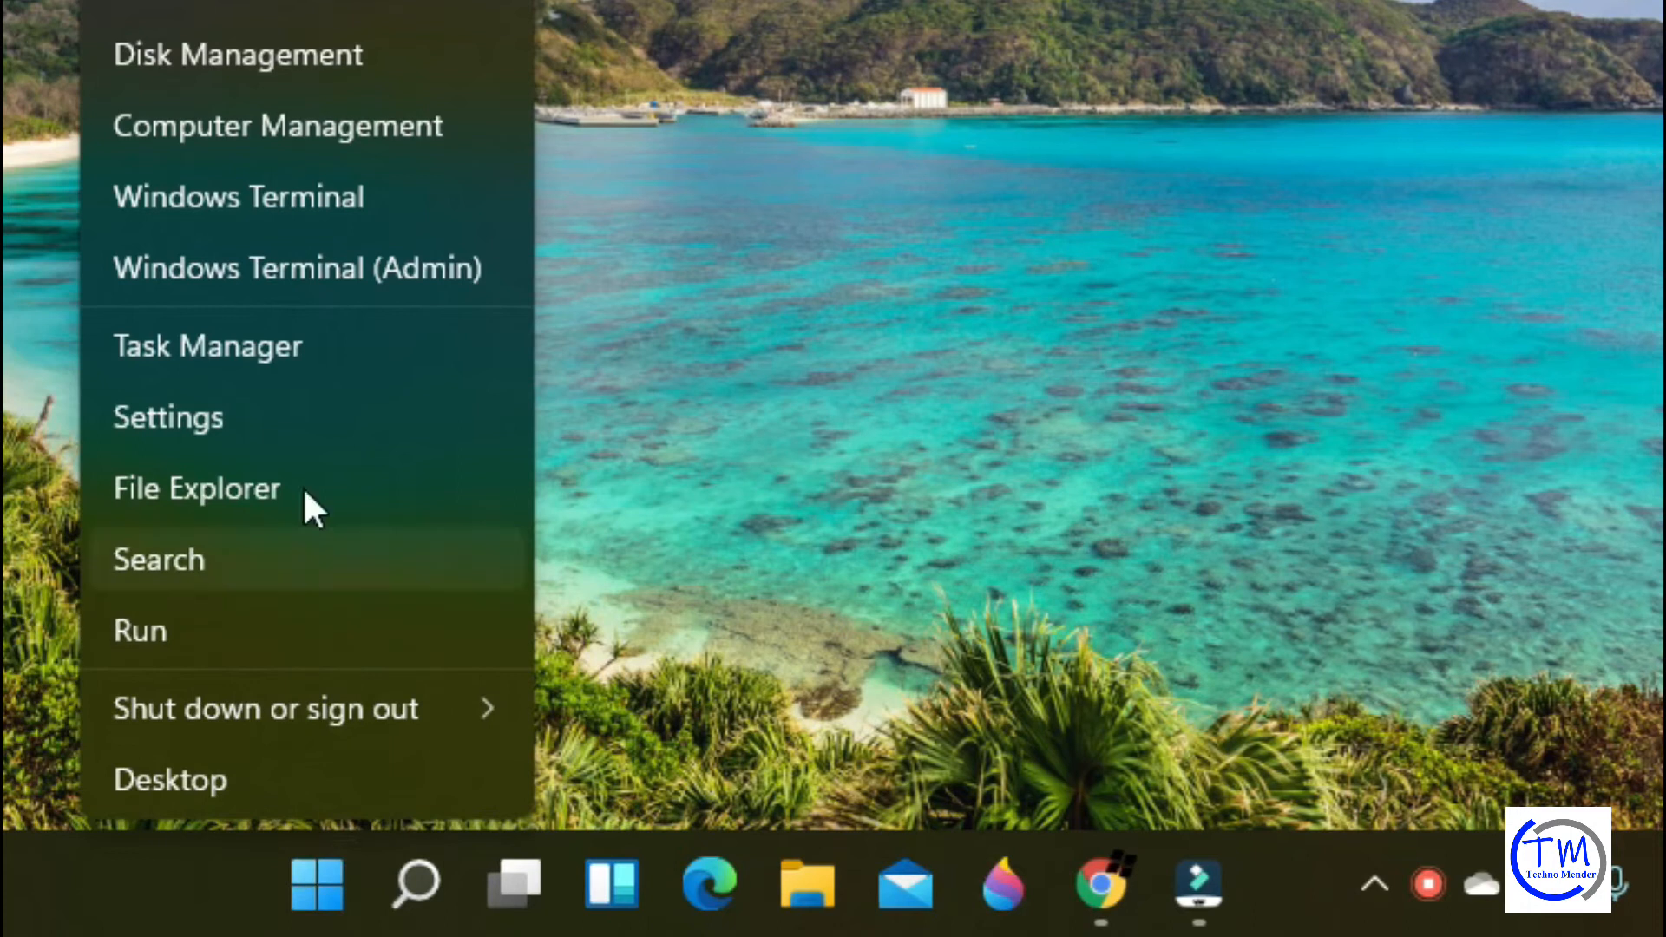
Open the Windows Settings list of other troubleshooters from the System Troubleshoot page
{"action": "left_click", "coordinate": [217, 416]}
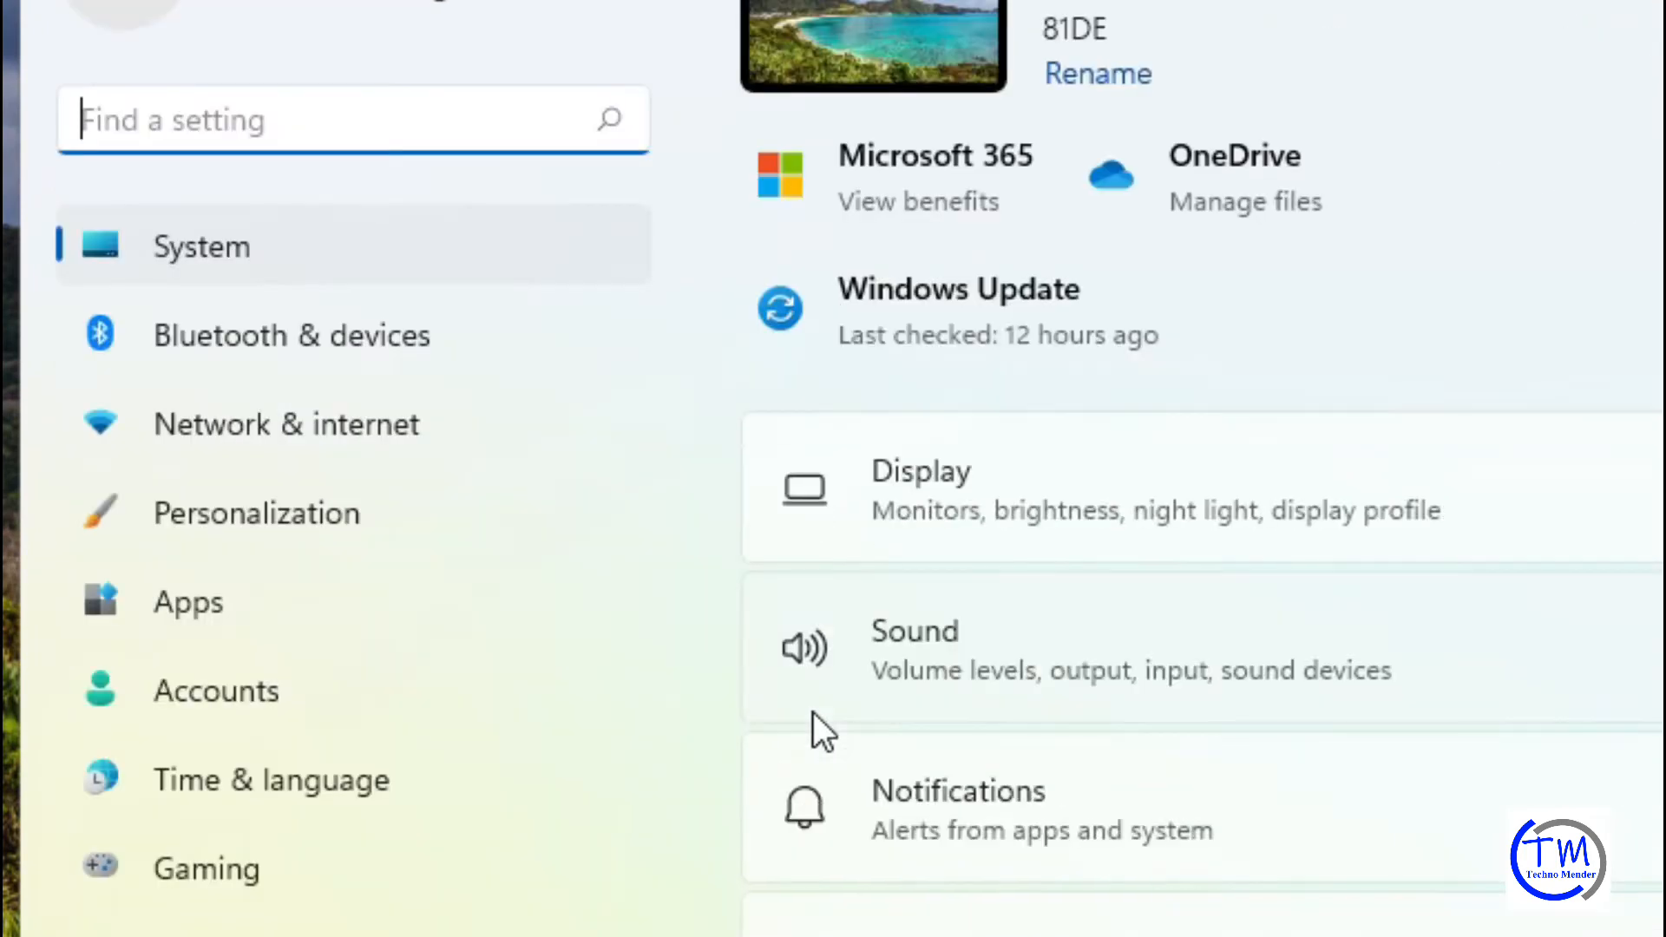
{"action": "left_click", "coordinate": [353, 246]}
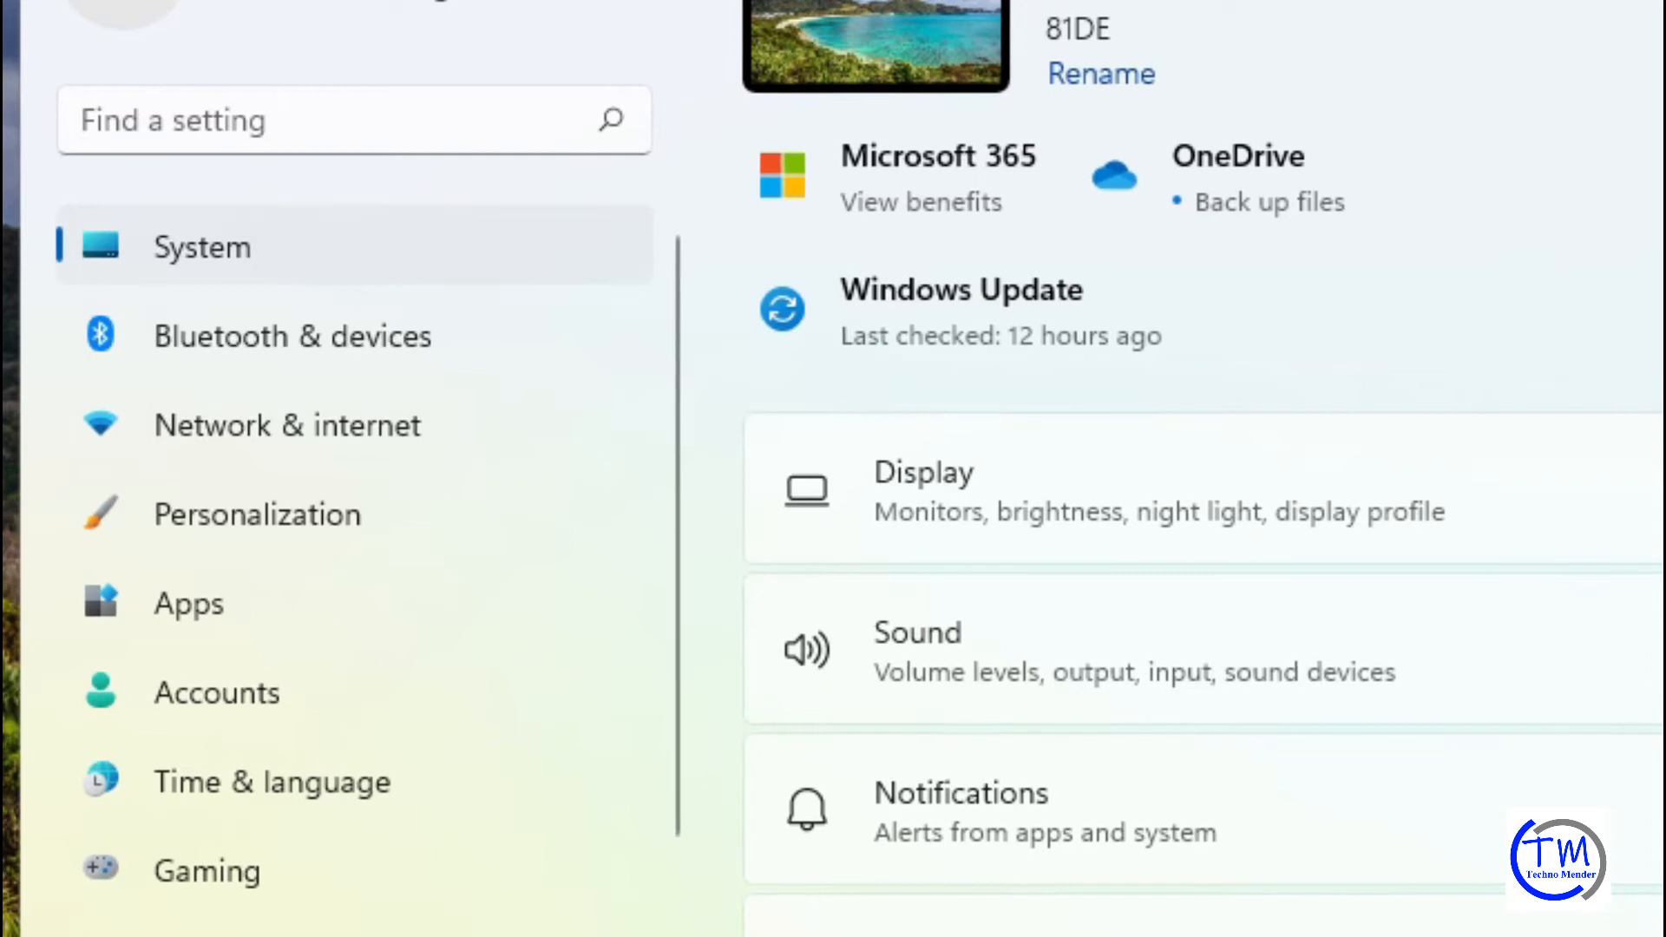
{"action": "left_click_drag", "start_coordinate": [1577, 262], "coordinate": [1536, 637]}
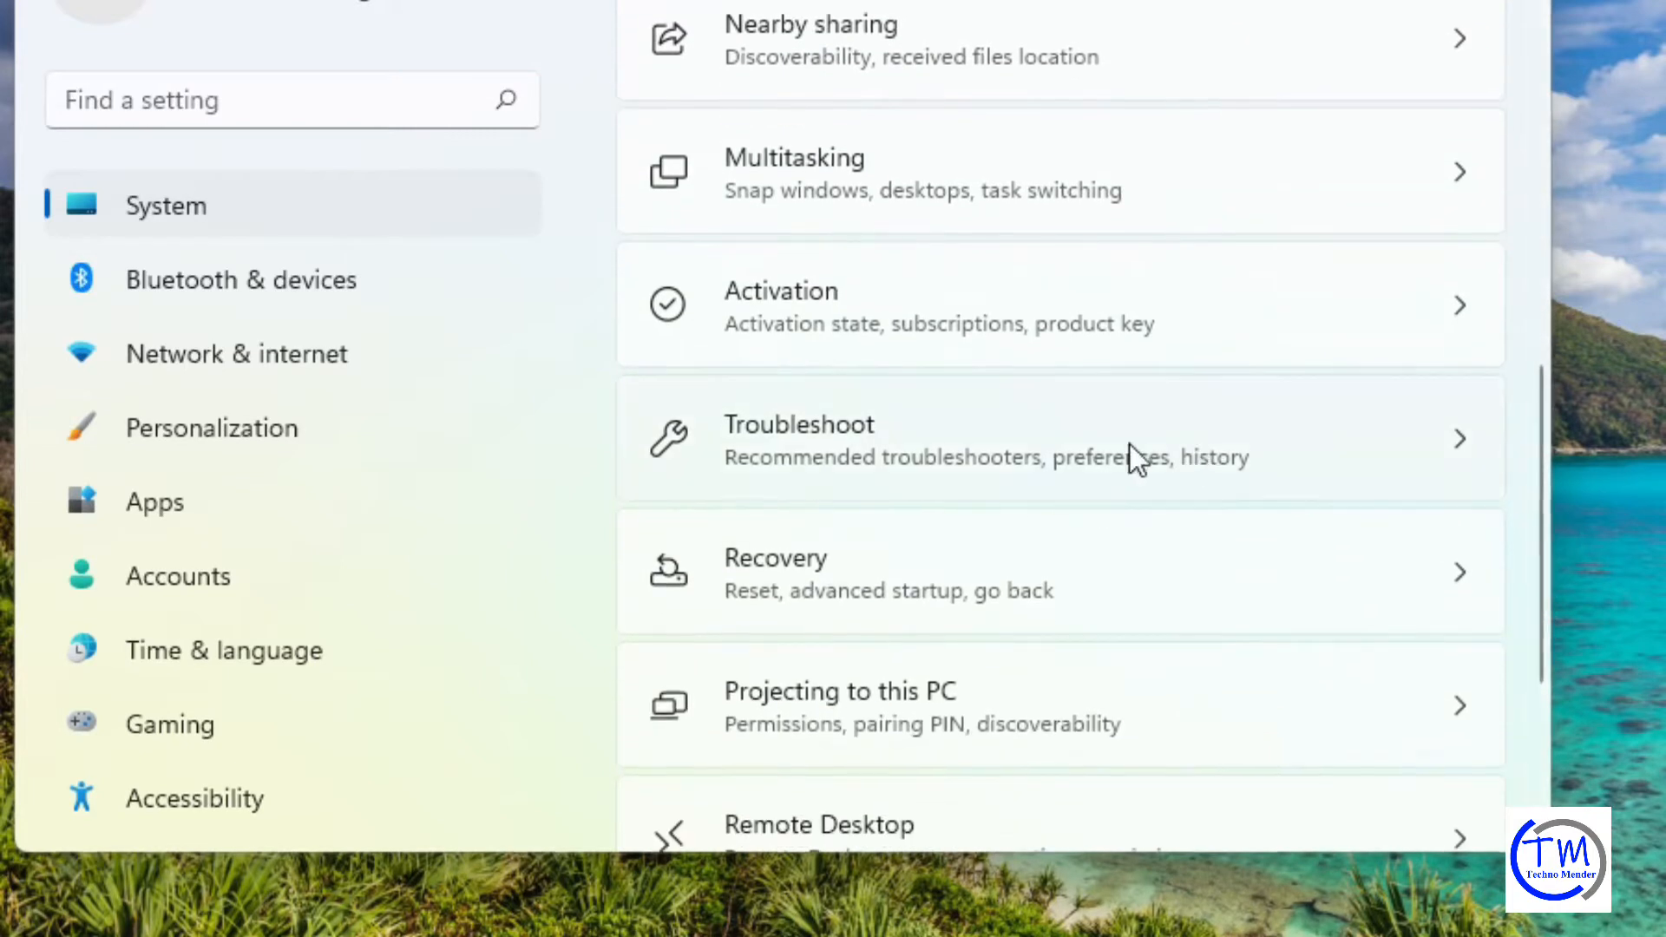
{"action": "left_click", "coordinate": [1165, 445]}
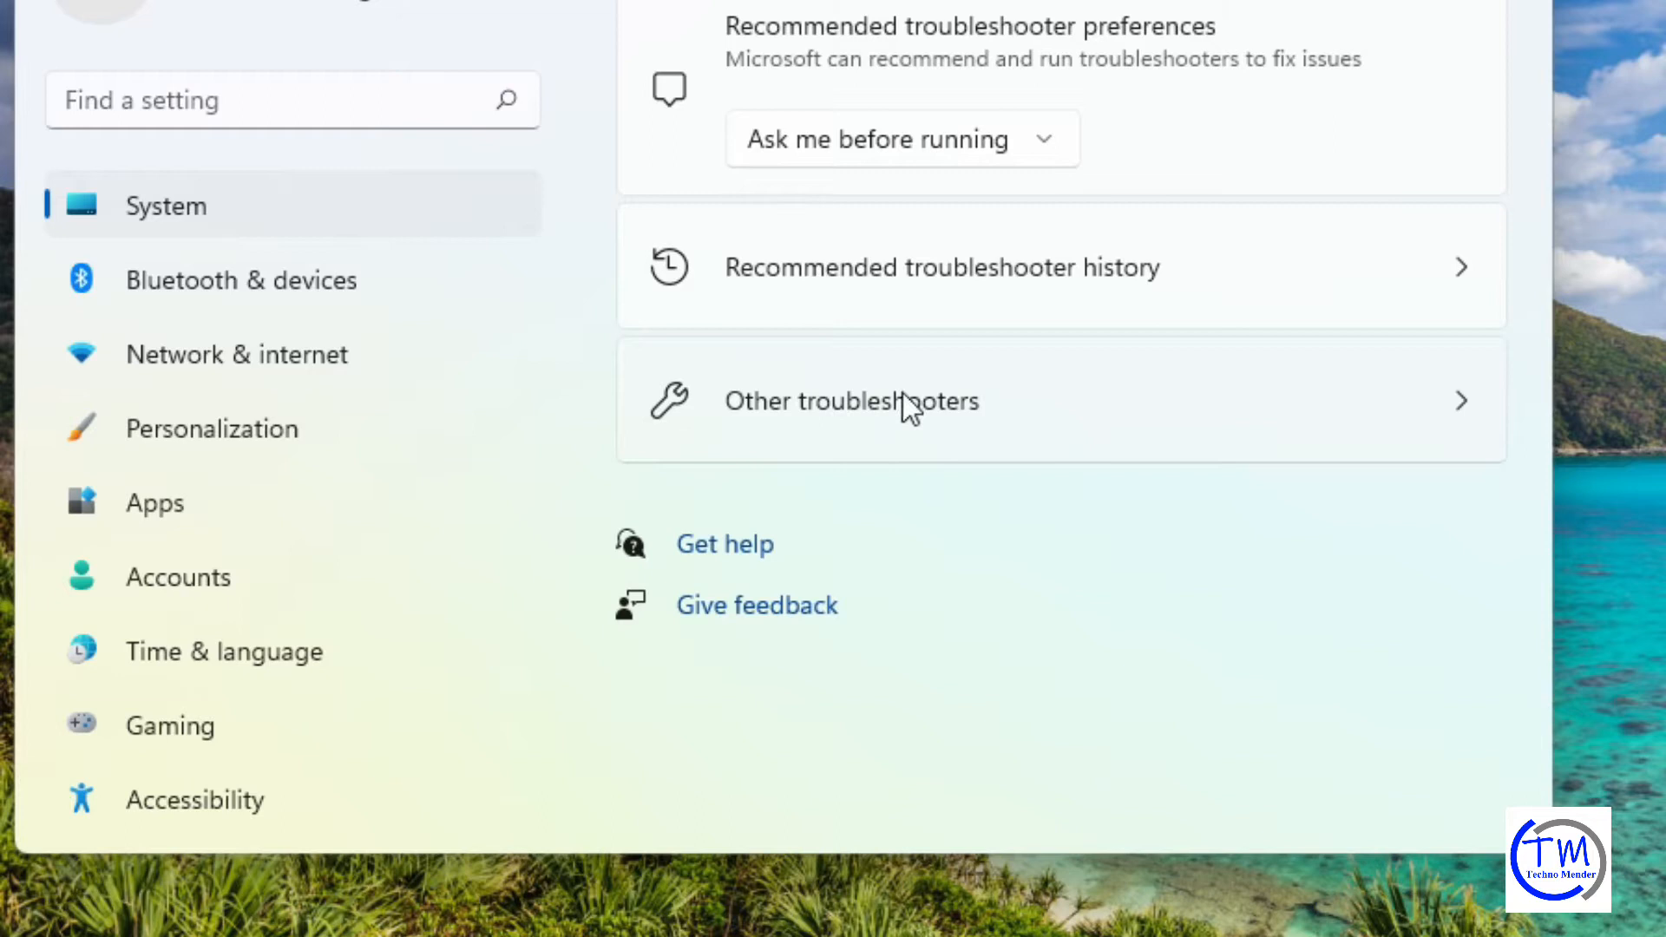
{"action": "left_click", "coordinate": [866, 398]}
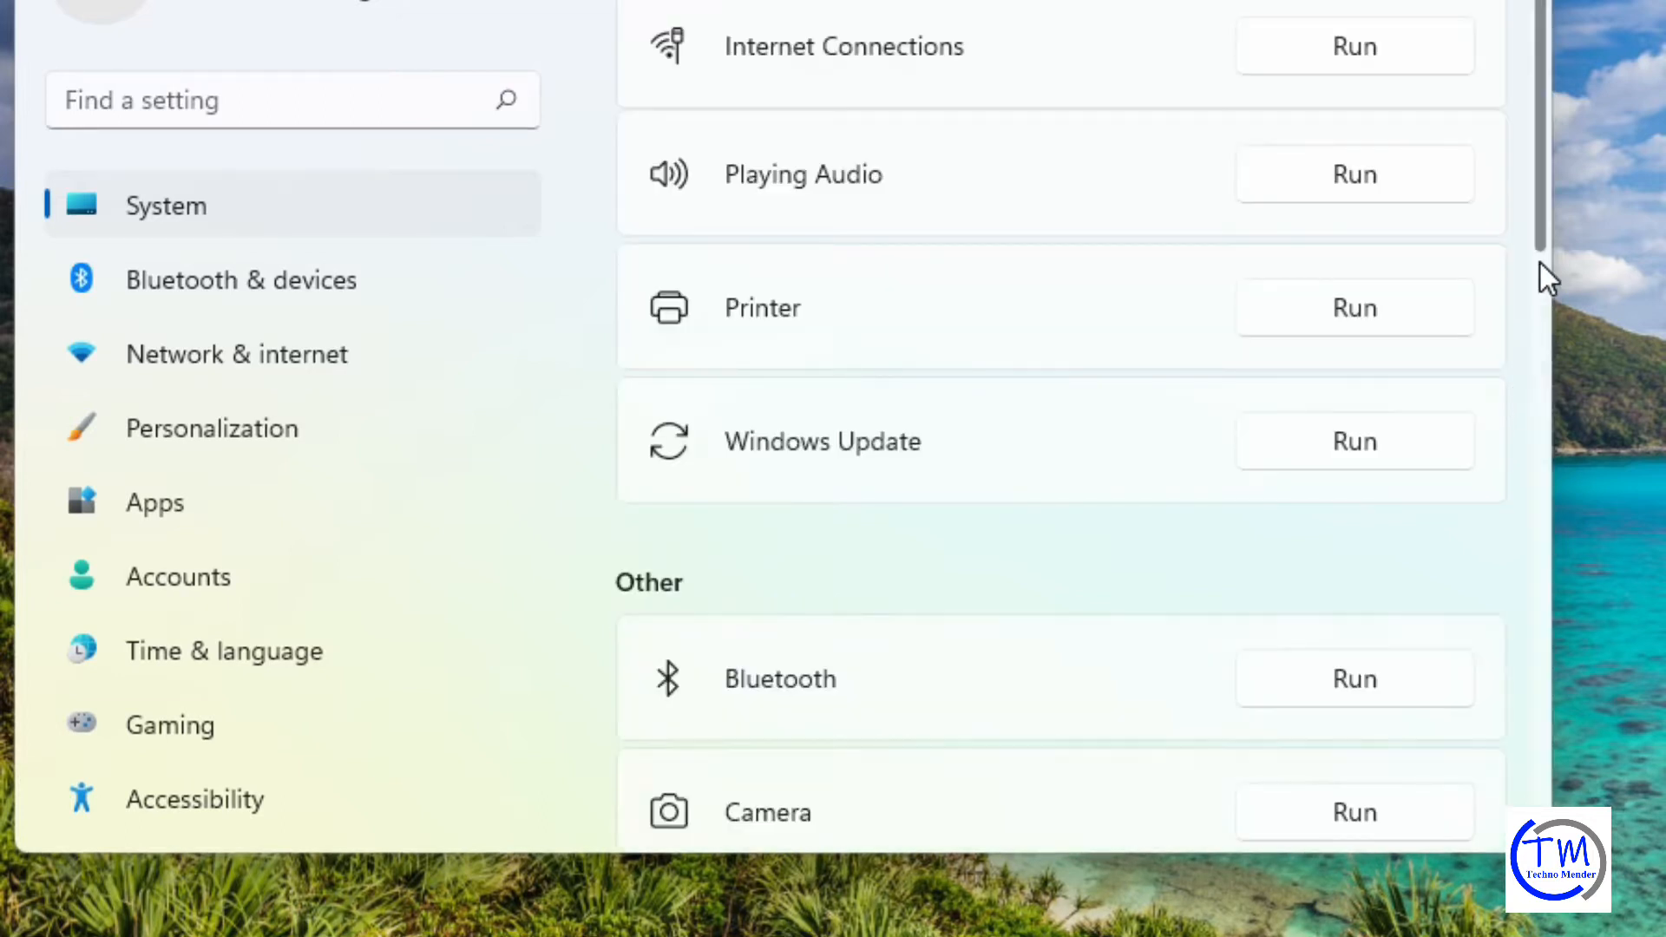
Run the Bluetooth troubleshooter and close it once it has completed
{"action": "left_click", "coordinate": [1539, 212]}
{"action": "left_click_drag", "start_coordinate": [1538, 212], "coordinate": [1471, 338]}
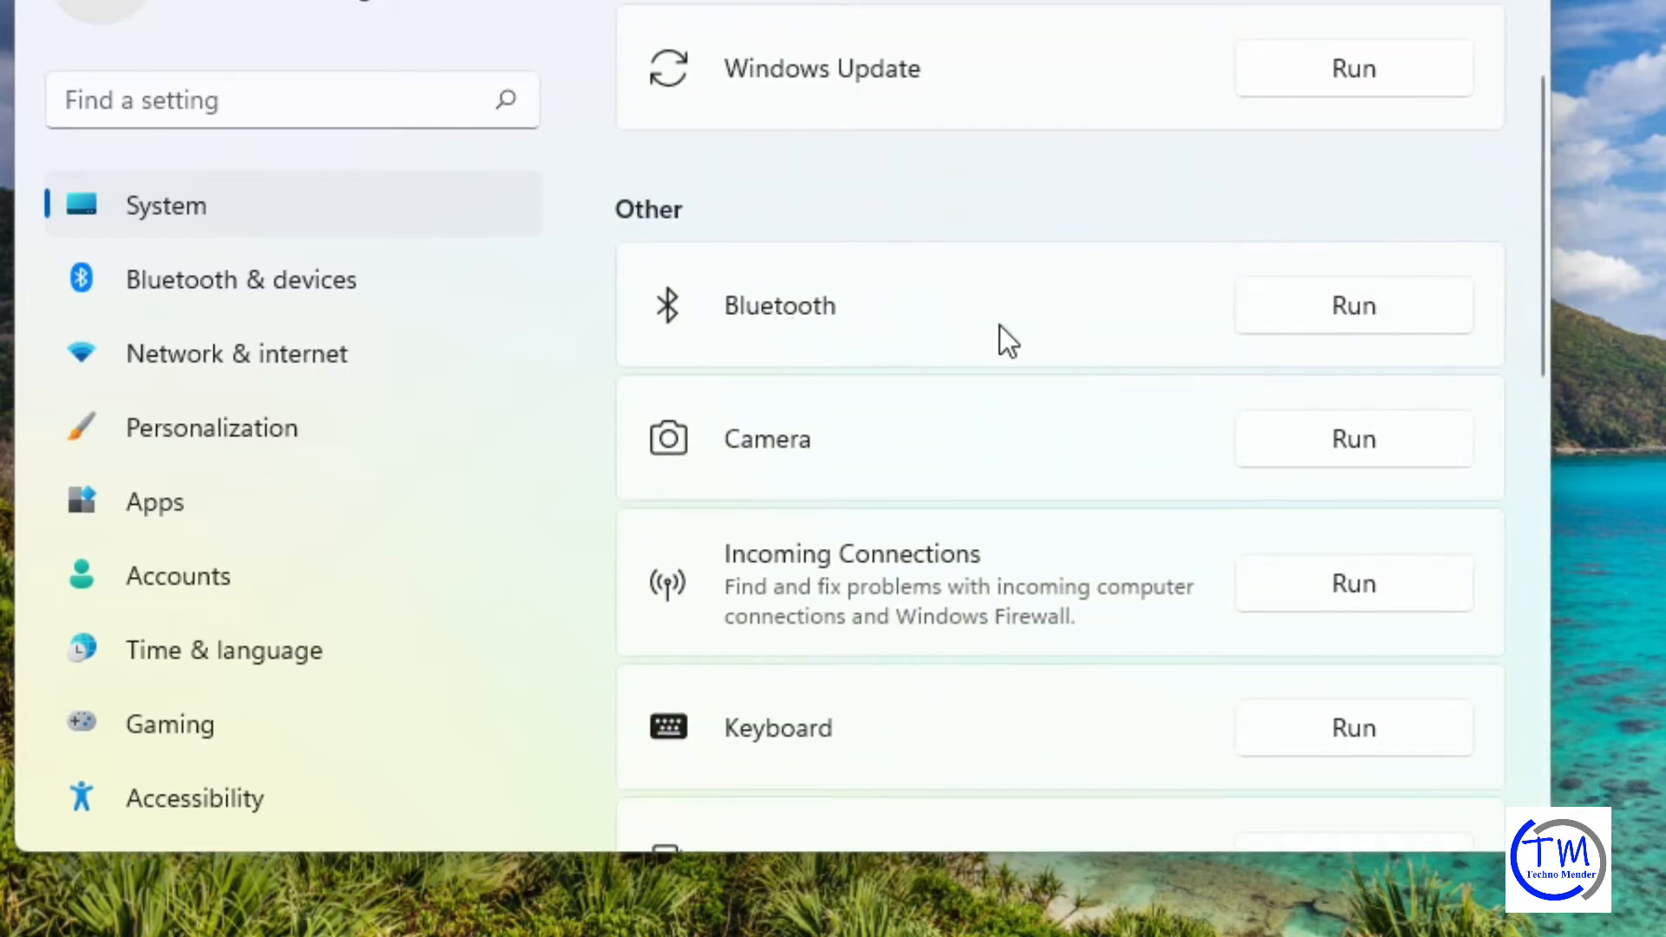
{"action": "left_click", "coordinate": [1341, 319]}
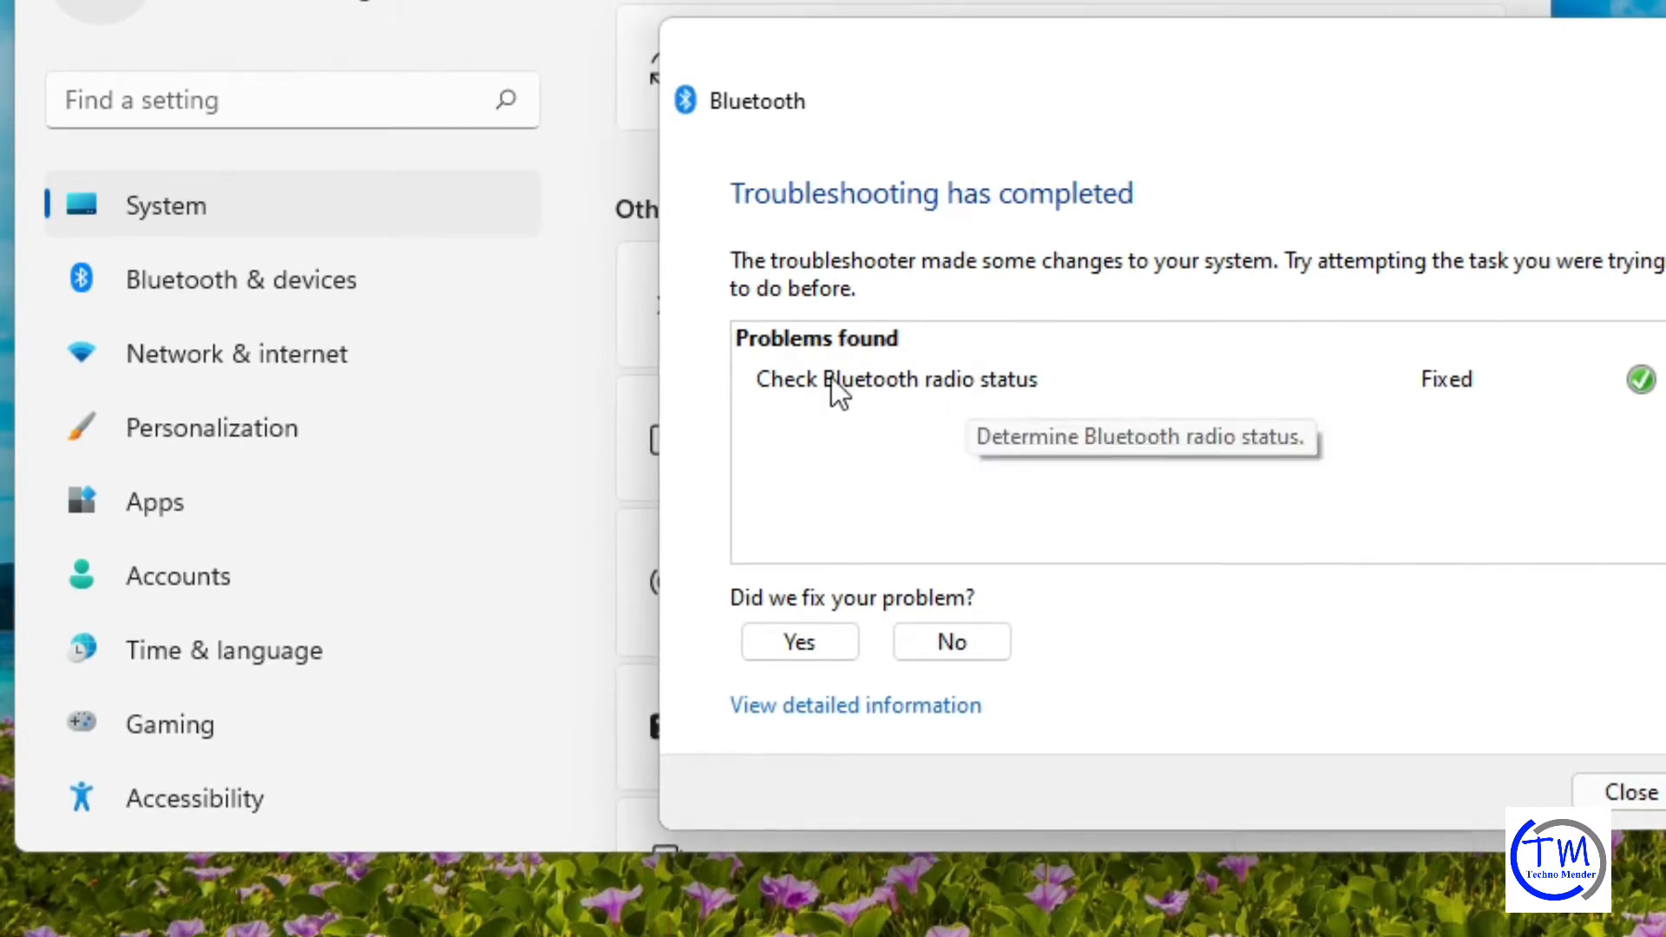
{"action": "left_click", "coordinate": [1619, 792]}
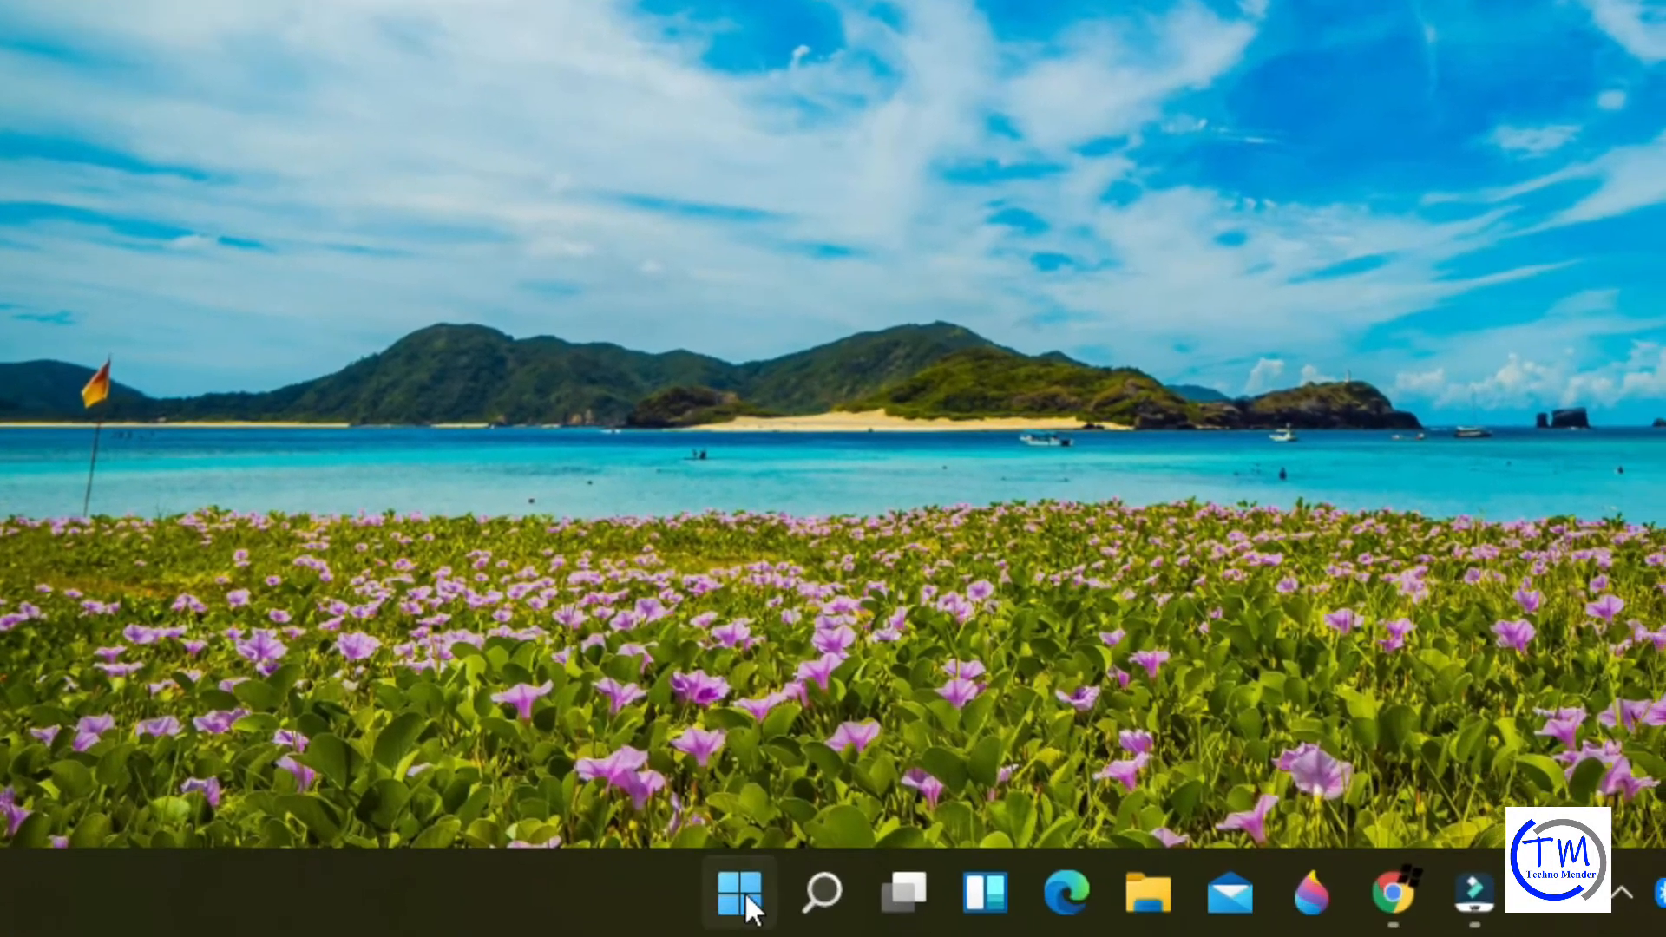
Switch to Device Manager and expand the Bluetooth category
{"action": "right_click", "coordinate": [739, 889]}
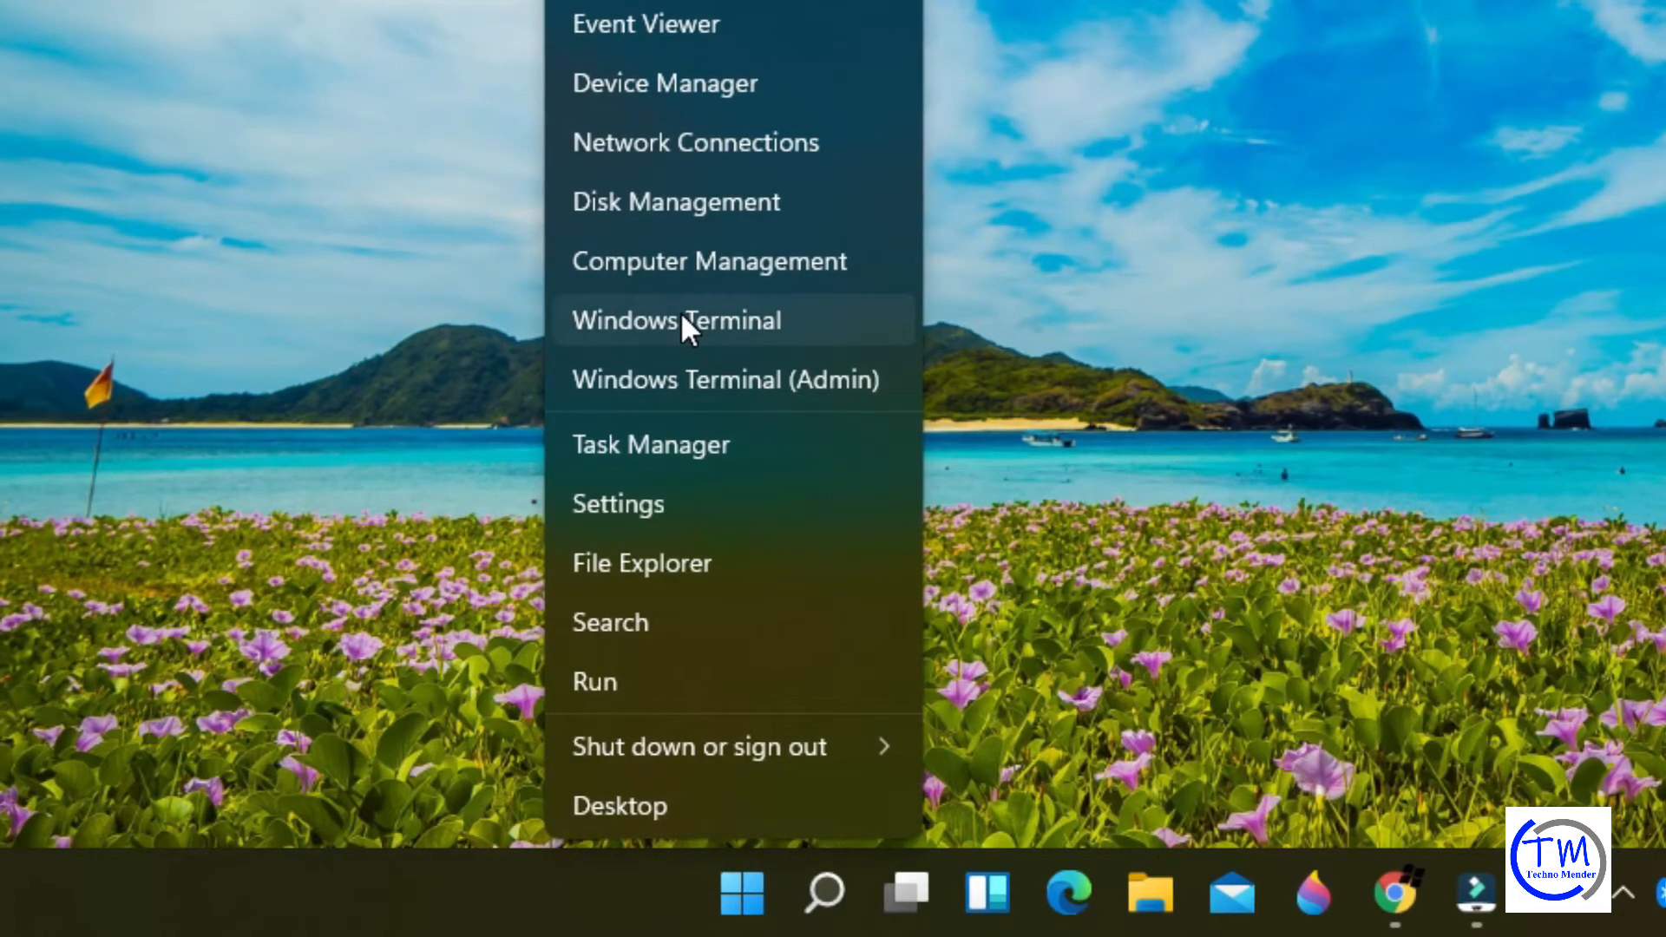
{"action": "left_click", "coordinate": [692, 80]}
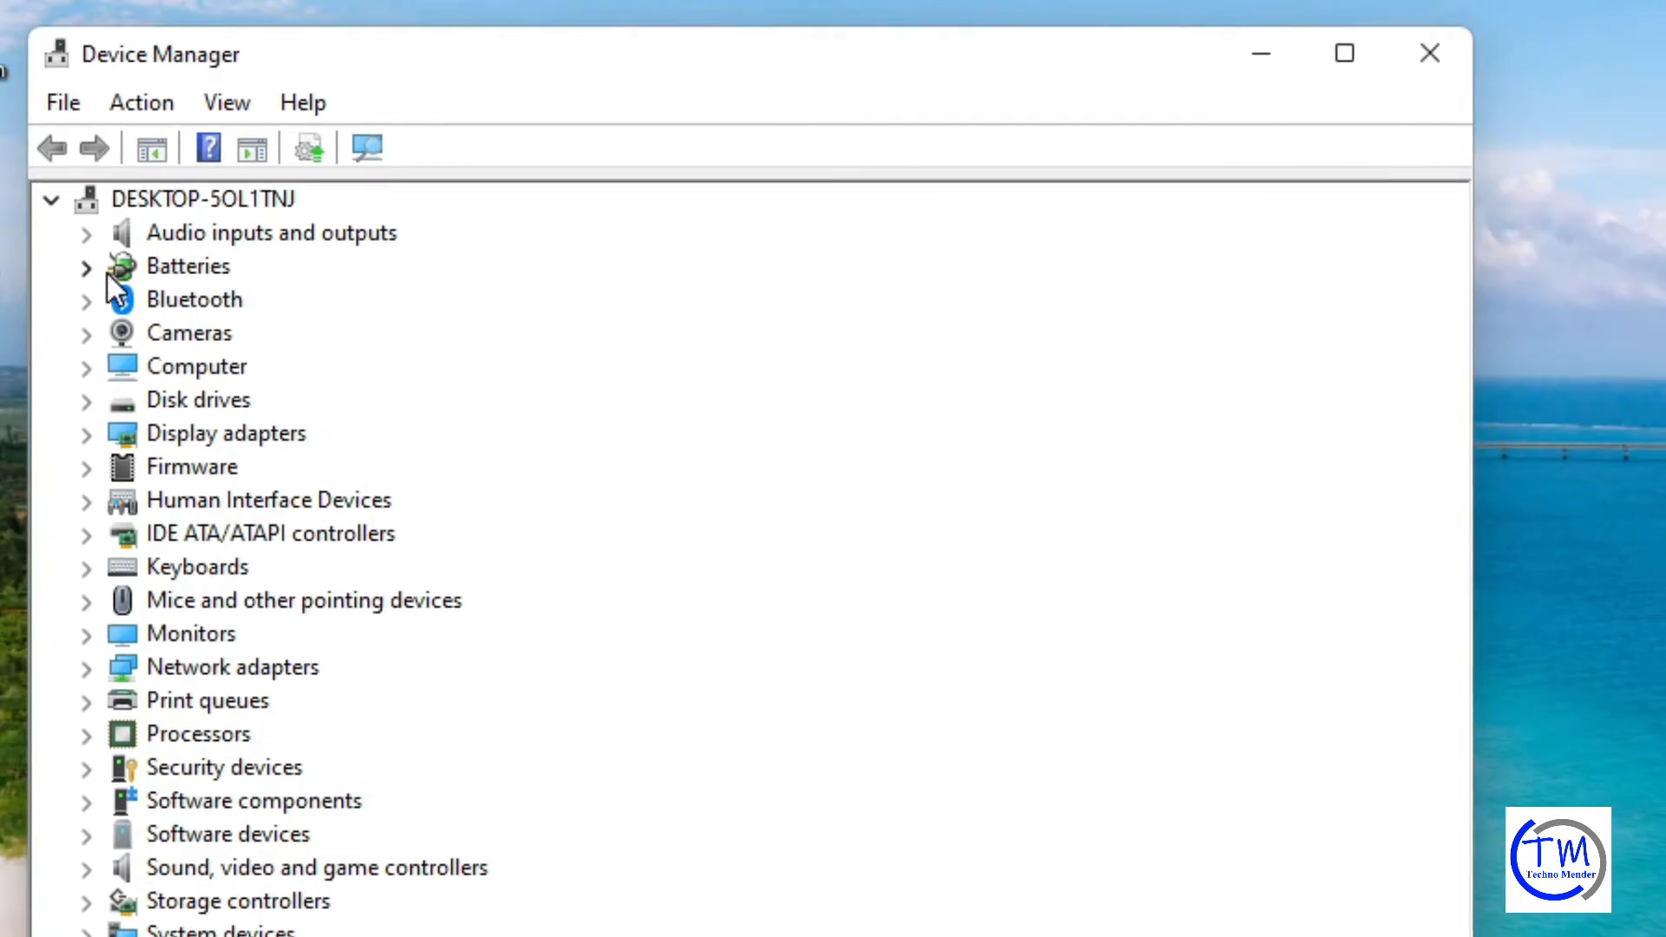
{"action": "left_click", "coordinate": [201, 304]}
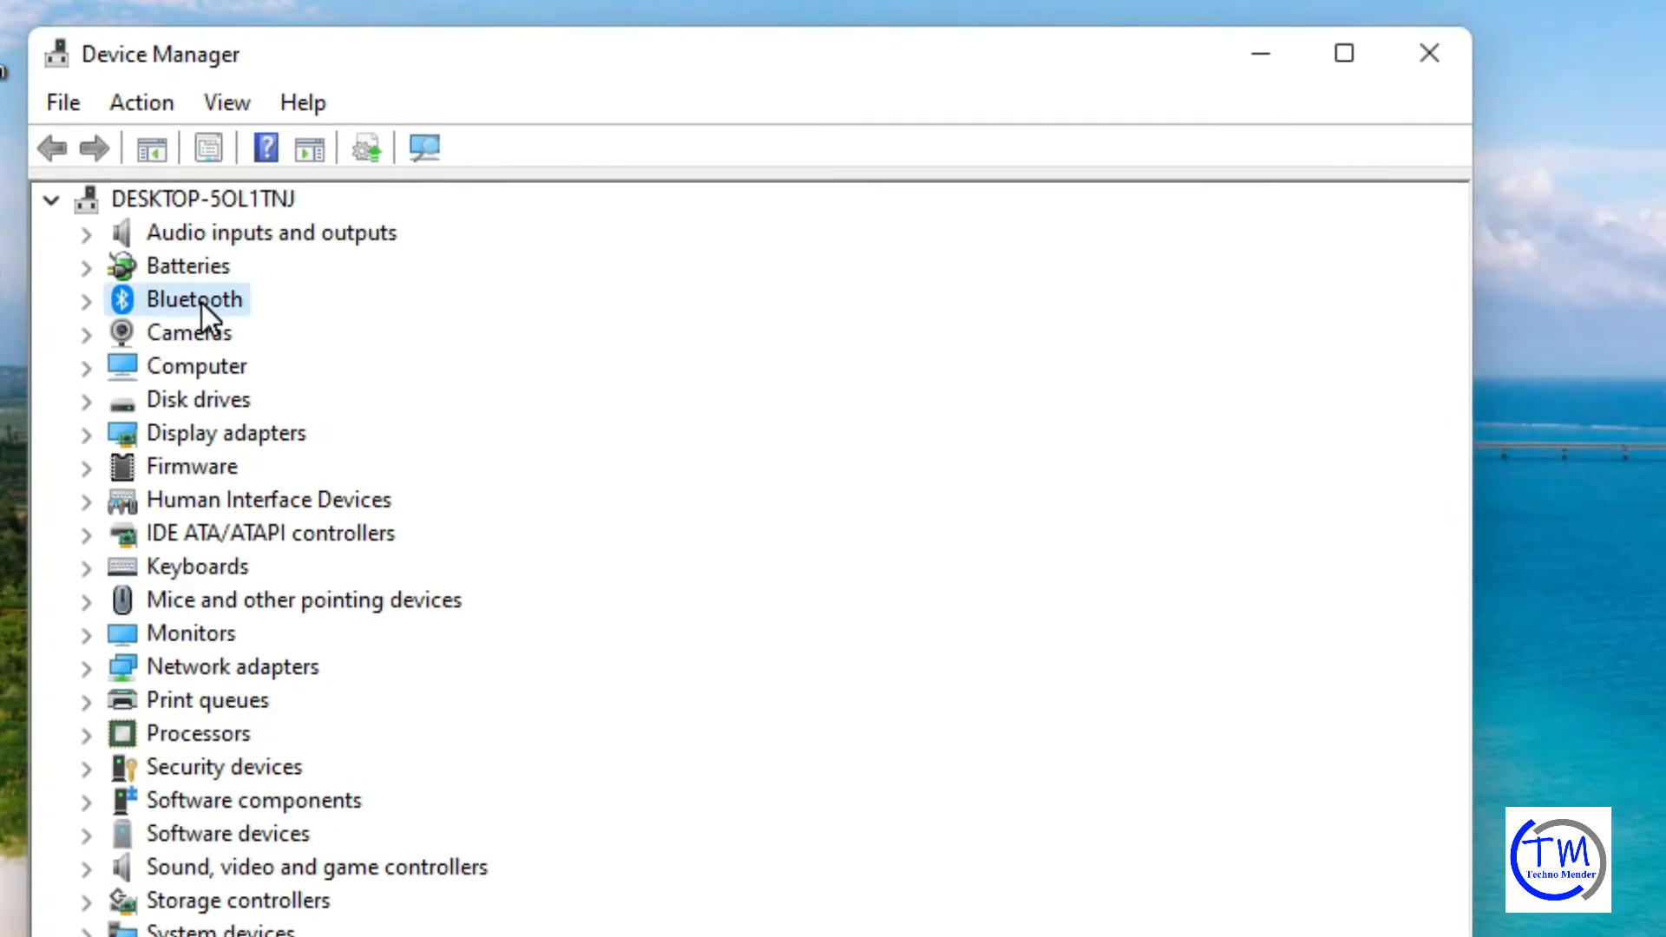
{"action": "double_click", "coordinate": [202, 304]}
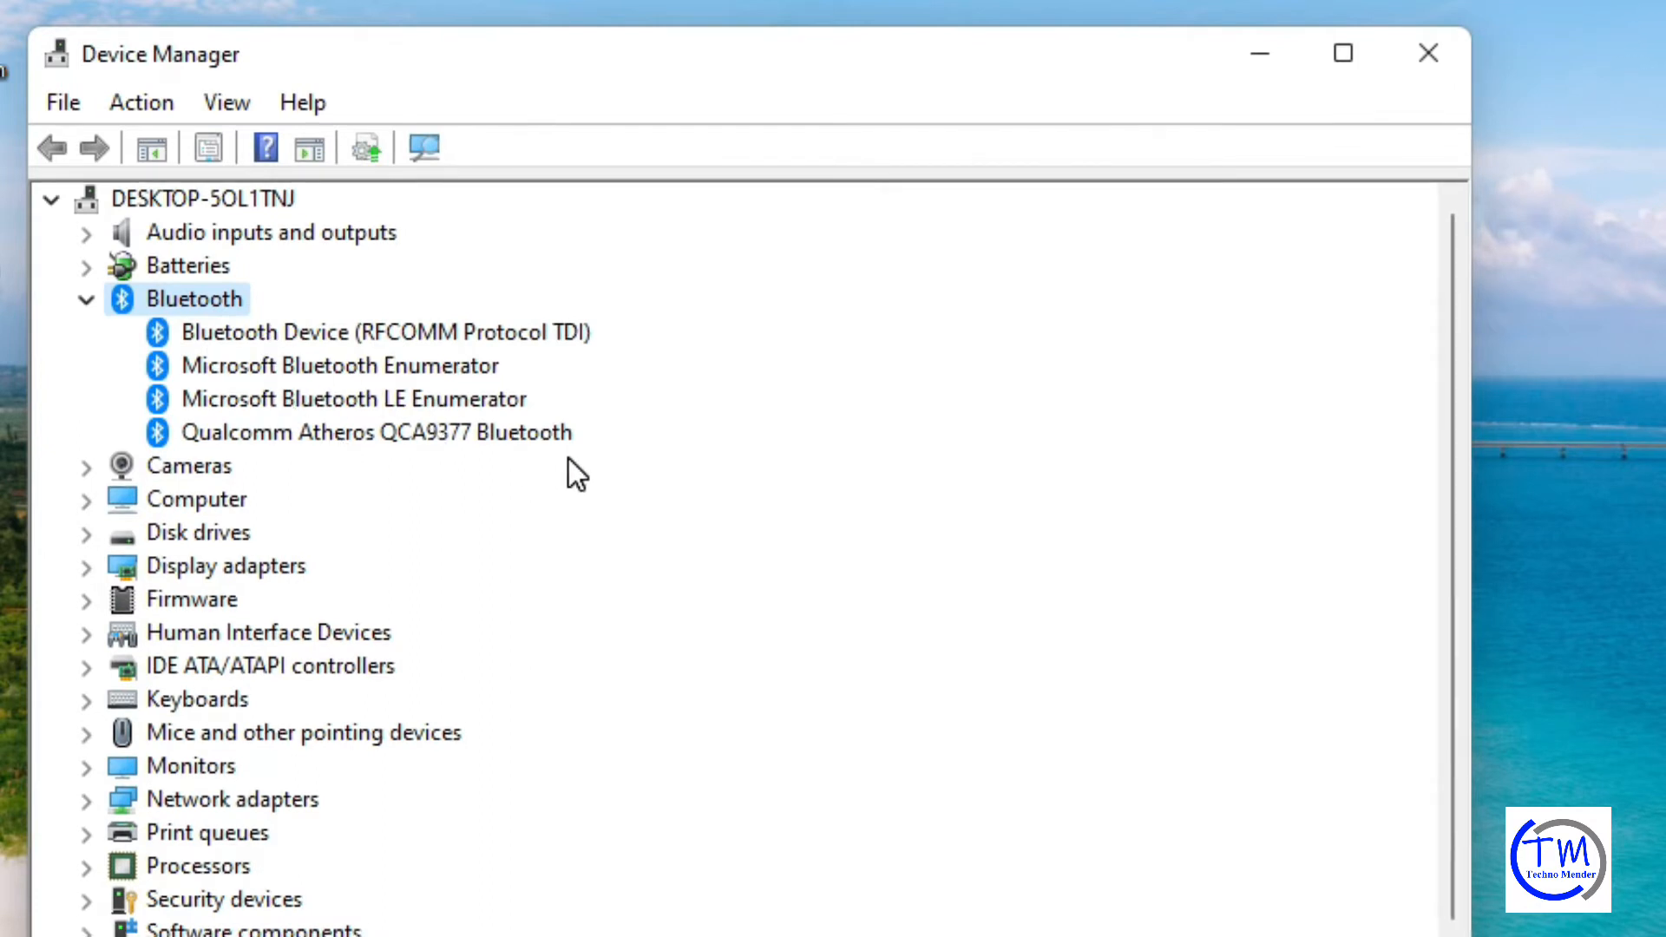
Disable the Qualcomm Atheros QCA9377 Bluetooth device, confirm, and enable it again
{"action": "left_click", "coordinate": [348, 431]}
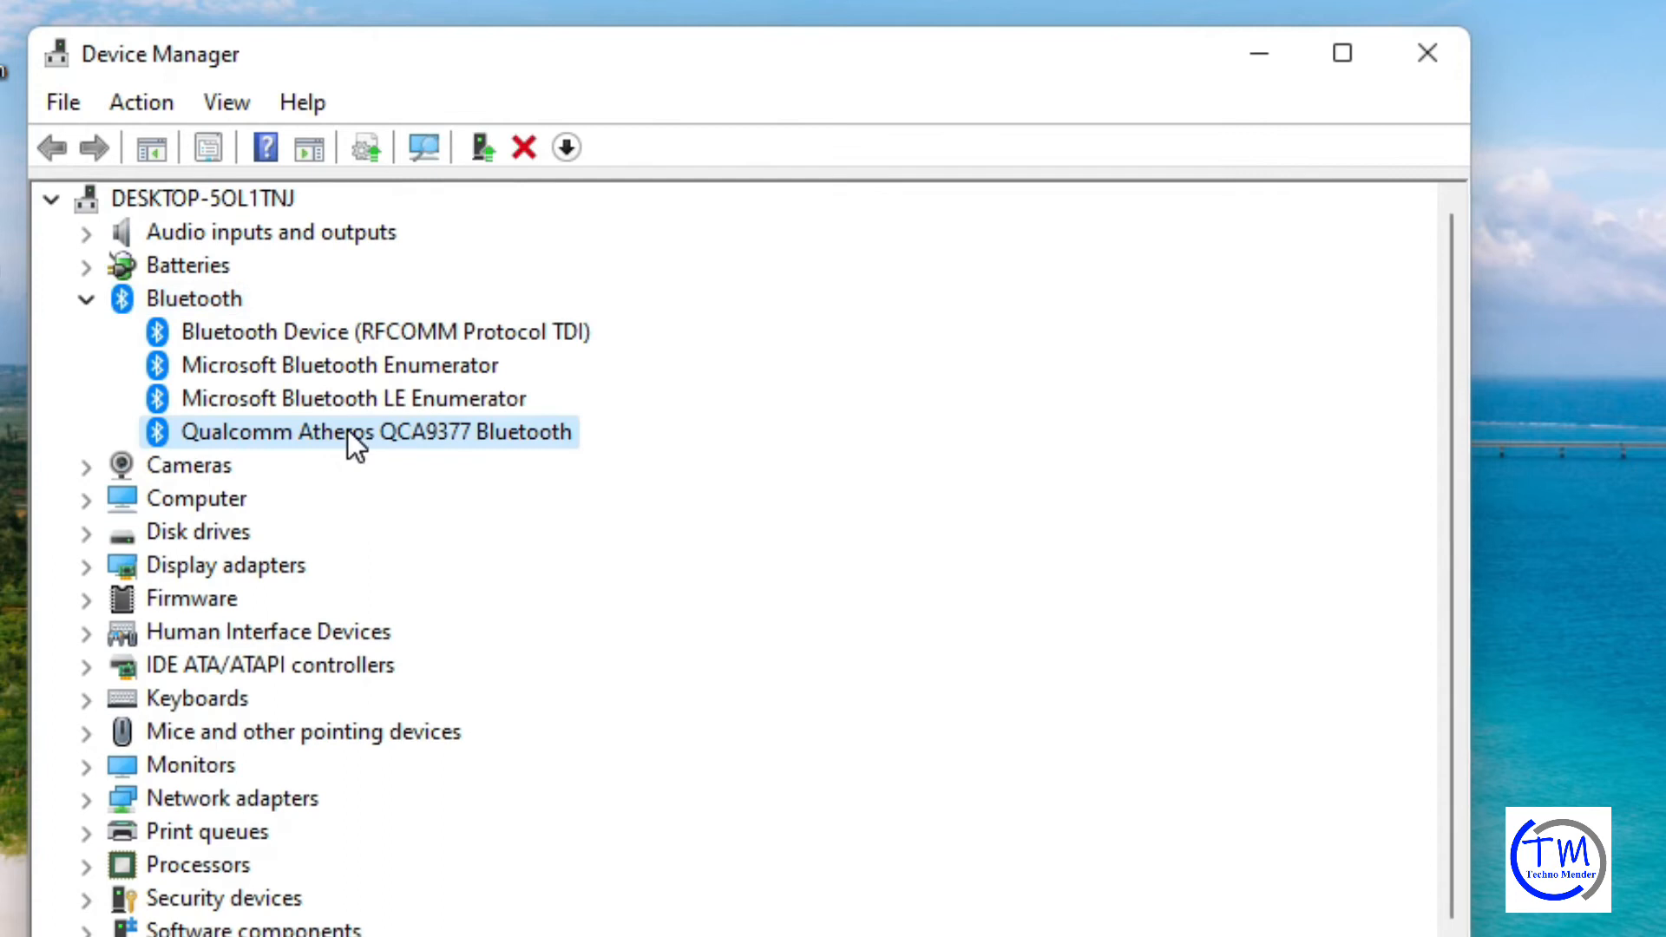
{"action": "right_click", "coordinate": [348, 431]}
{"action": "left_click", "coordinate": [486, 495]}
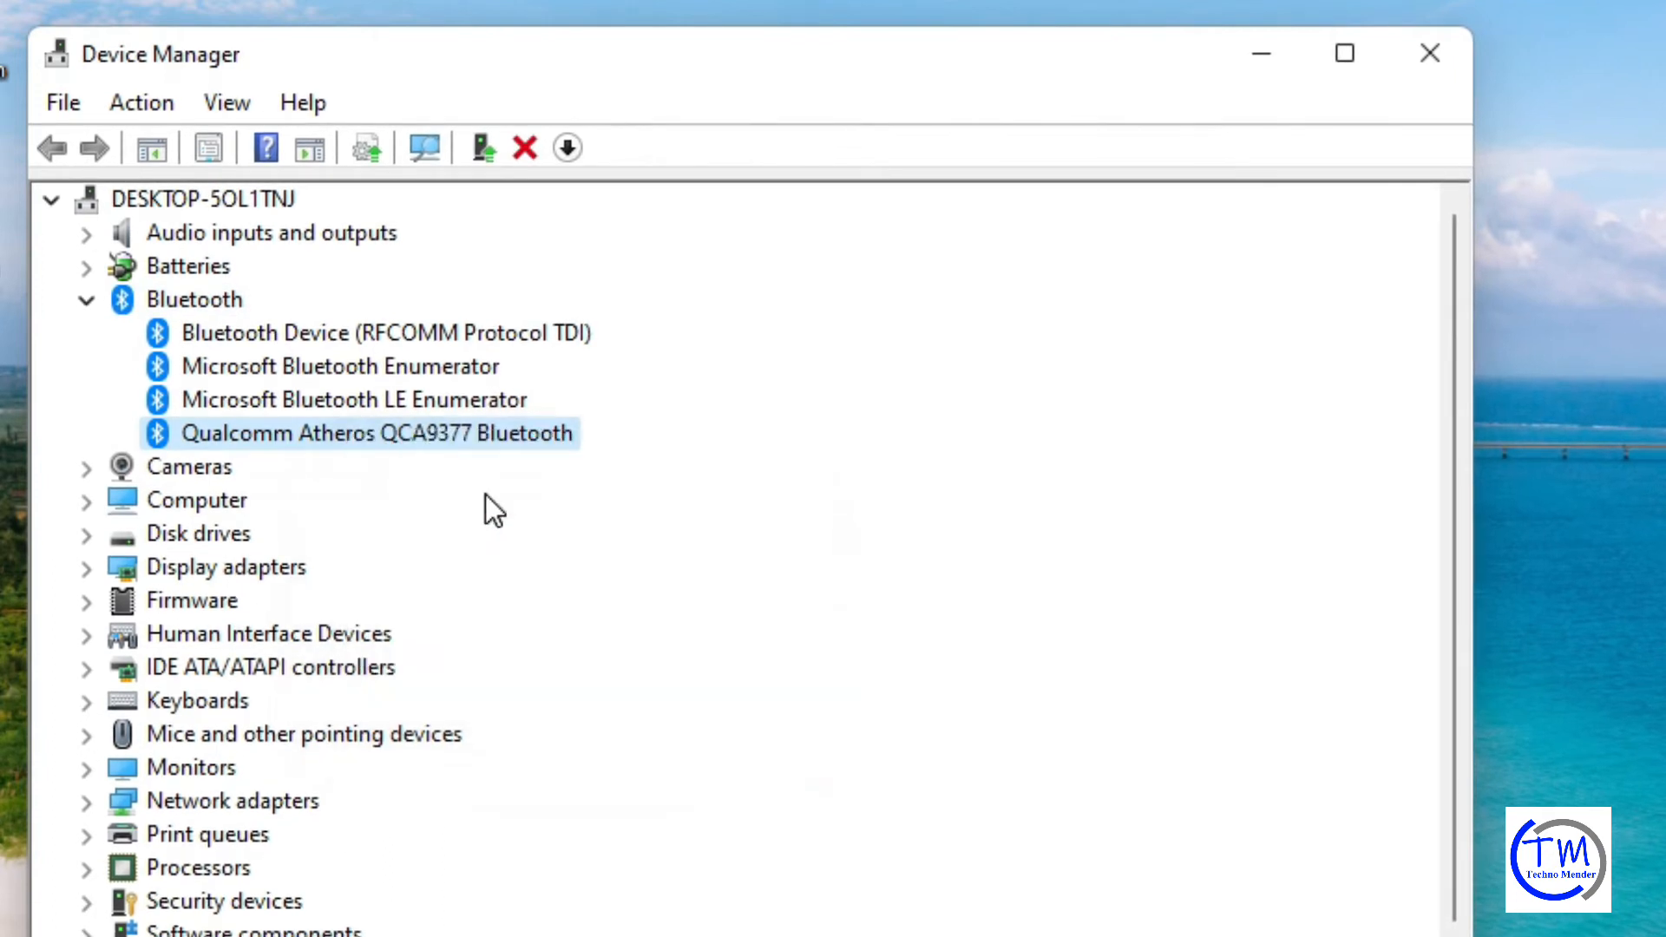
{"action": "left_click", "coordinate": [1192, 637]}
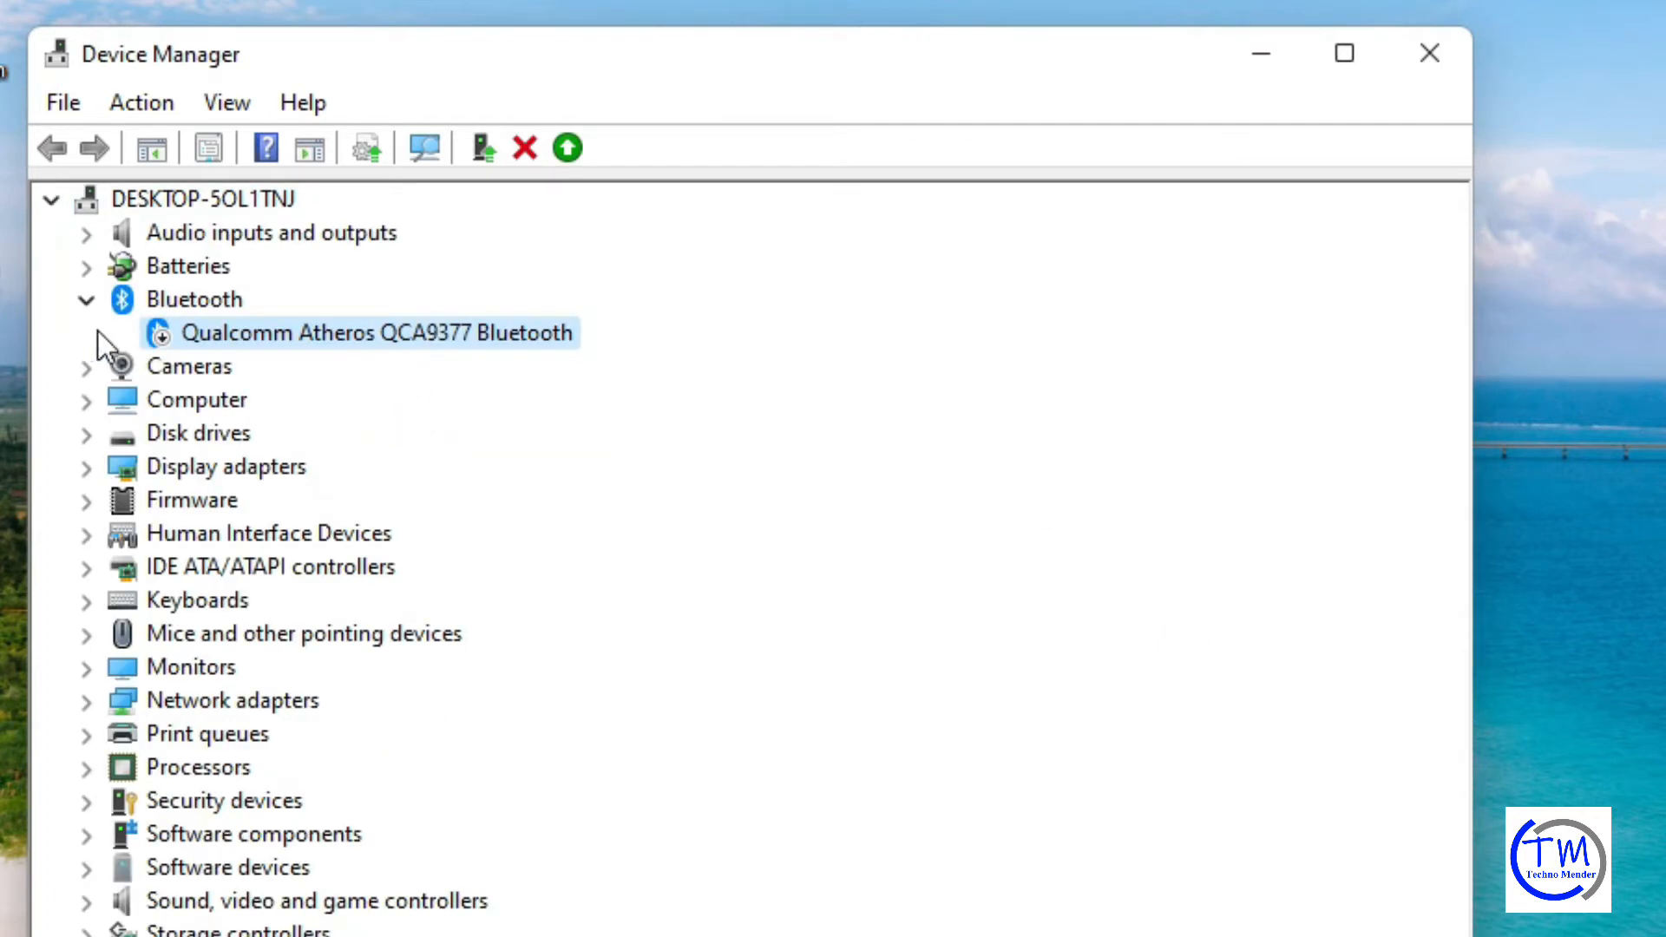
{"action": "right_click", "coordinate": [267, 336]}
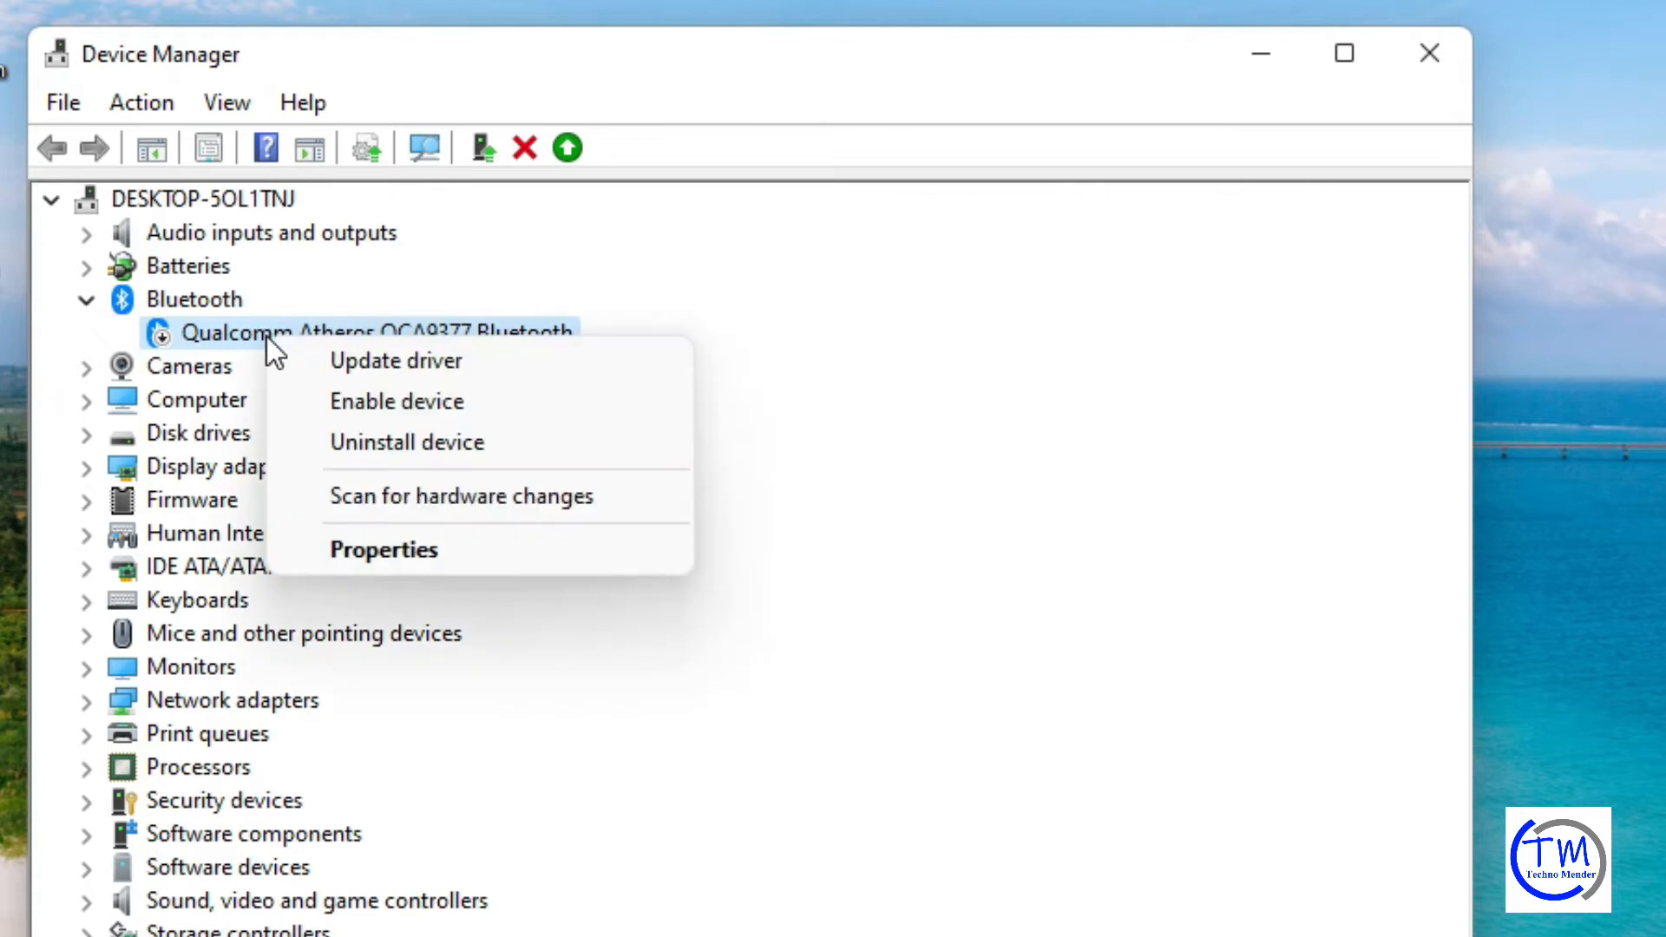
{"action": "left_click", "coordinate": [396, 401]}
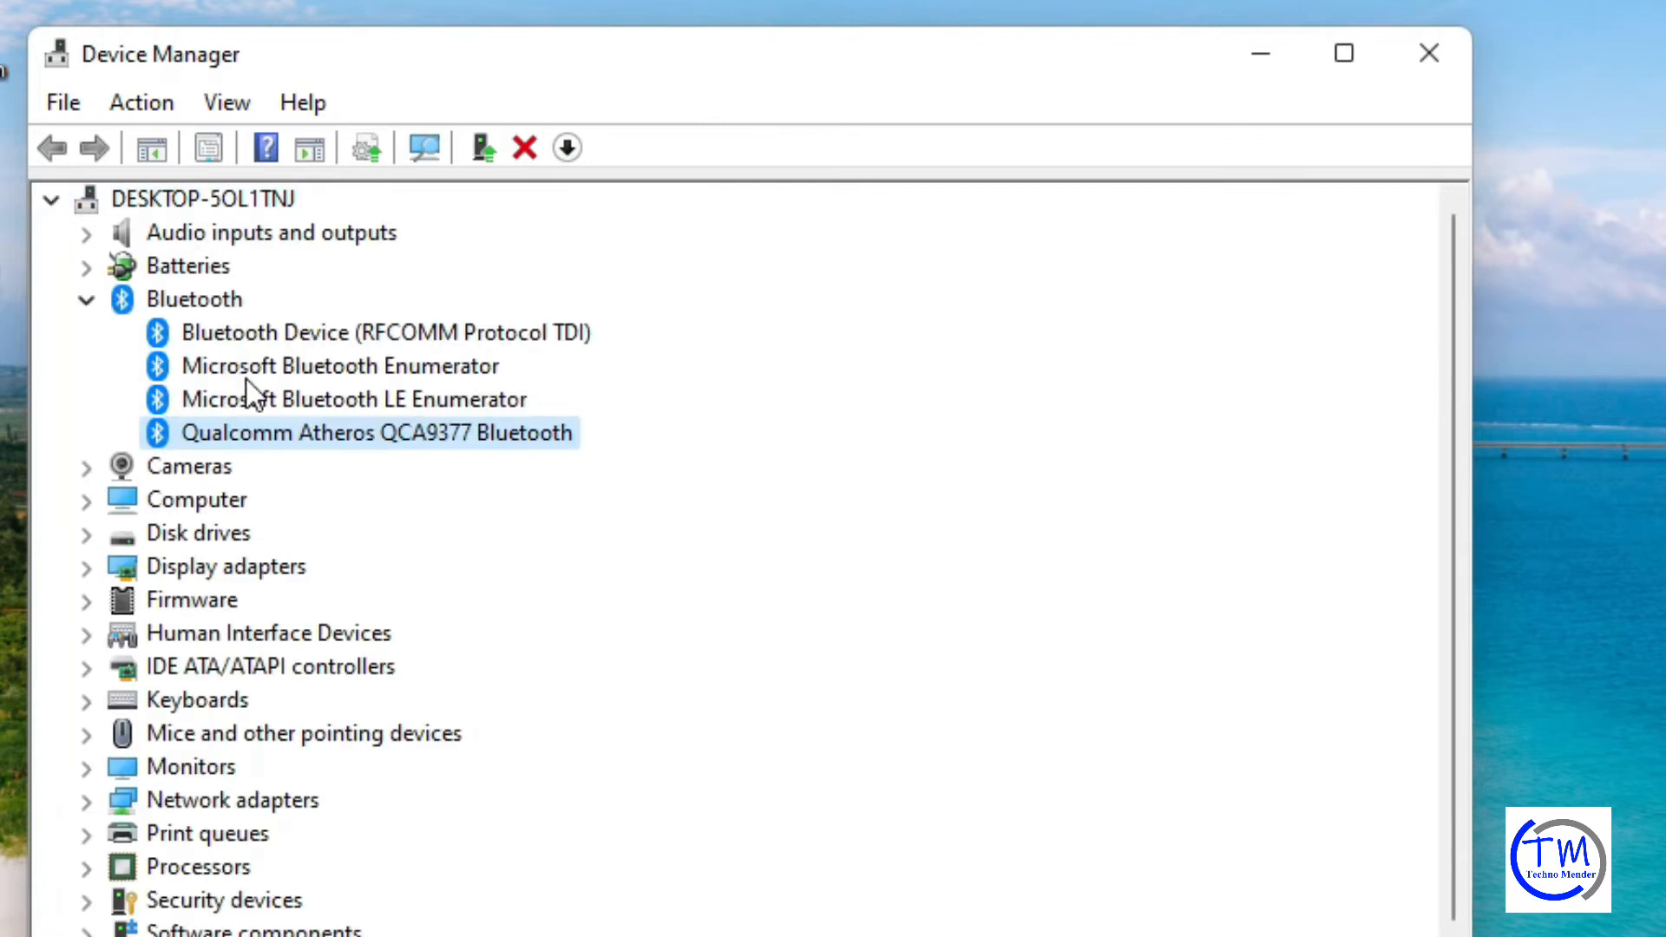
Search automatically for an updated driver for the Qualcomm Atheros QCA9377 Bluetooth device, and dismiss the wizard
{"action": "right_click", "coordinate": [272, 430]}
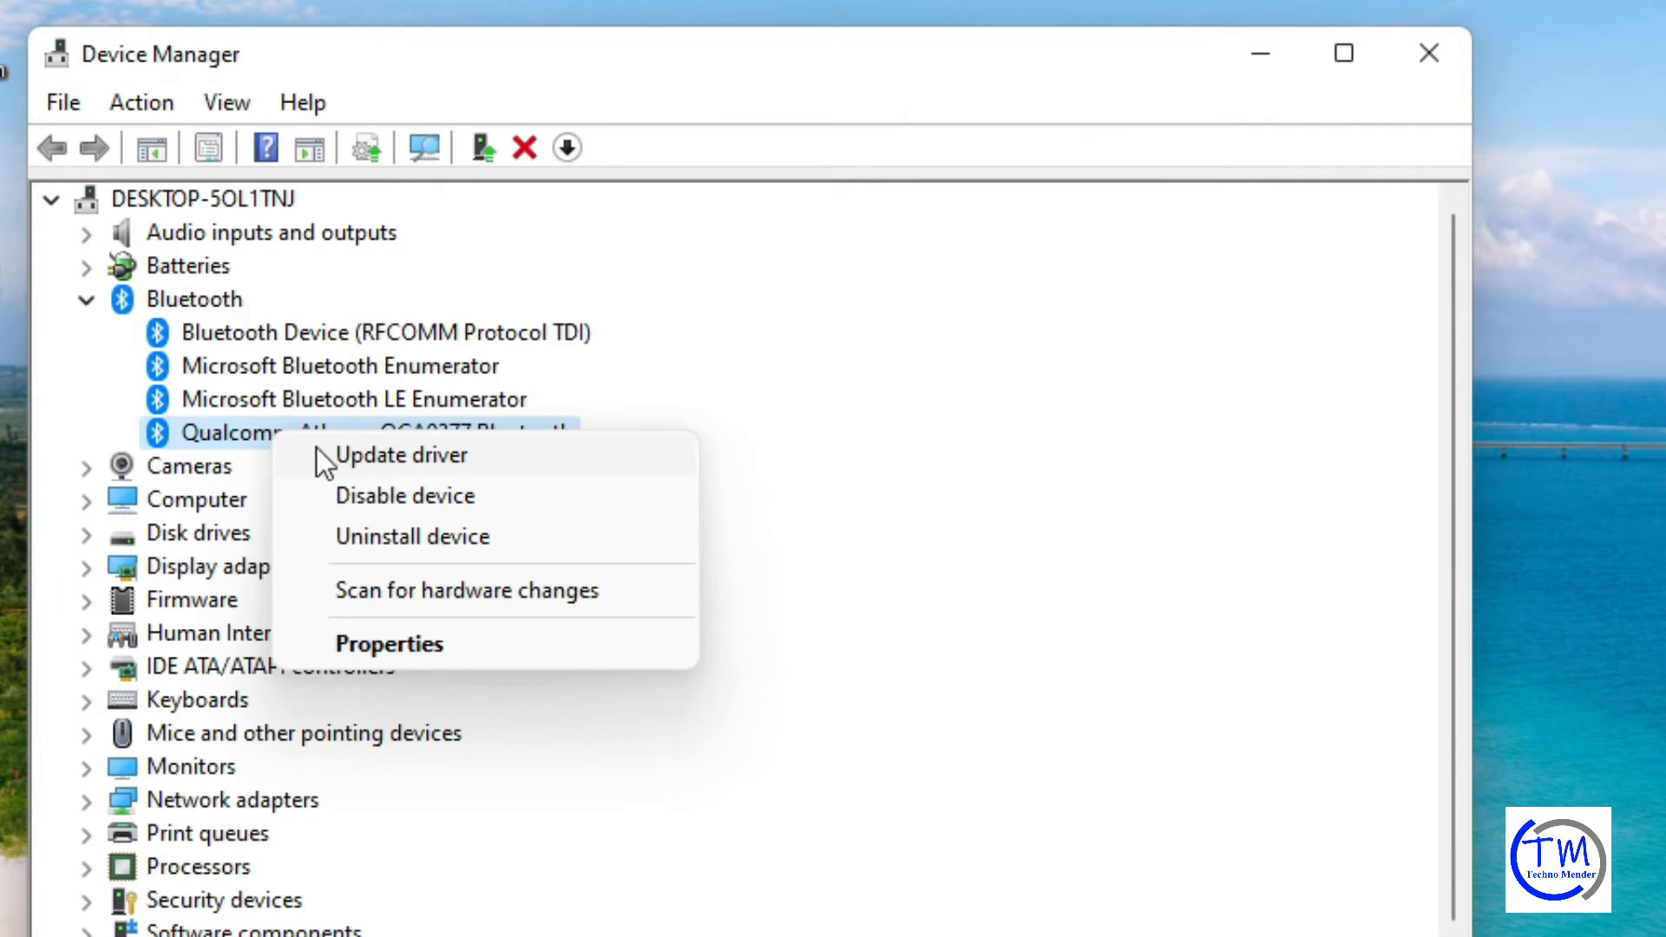
{"action": "left_click", "coordinate": [422, 457]}
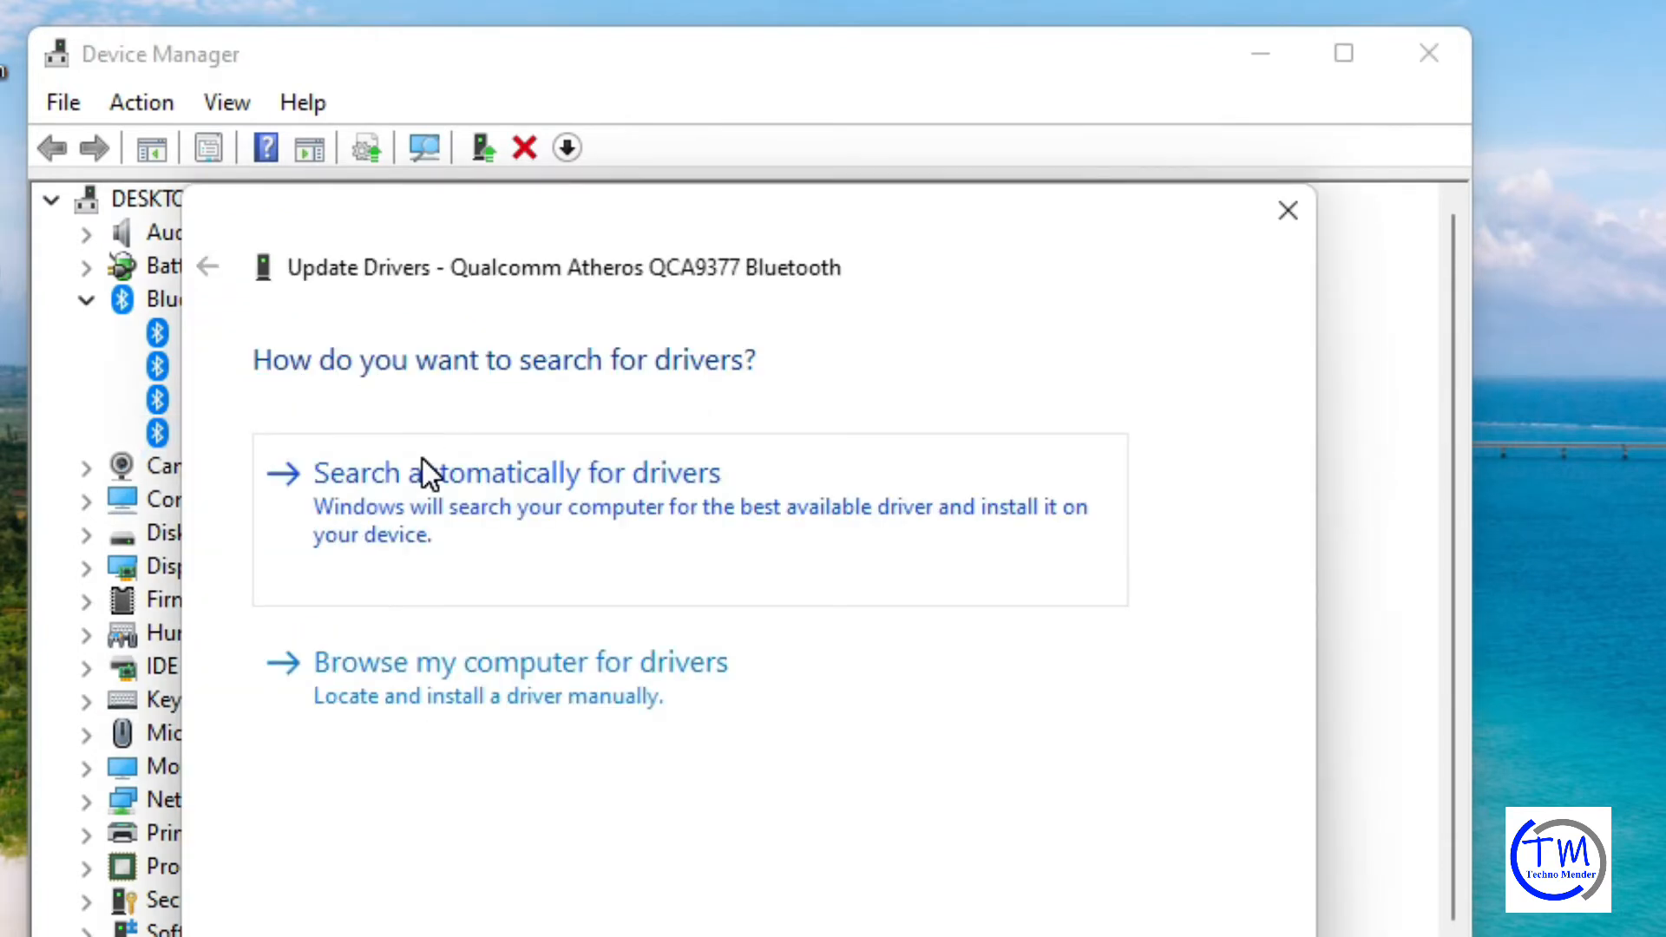
{"action": "left_click", "coordinate": [533, 488]}
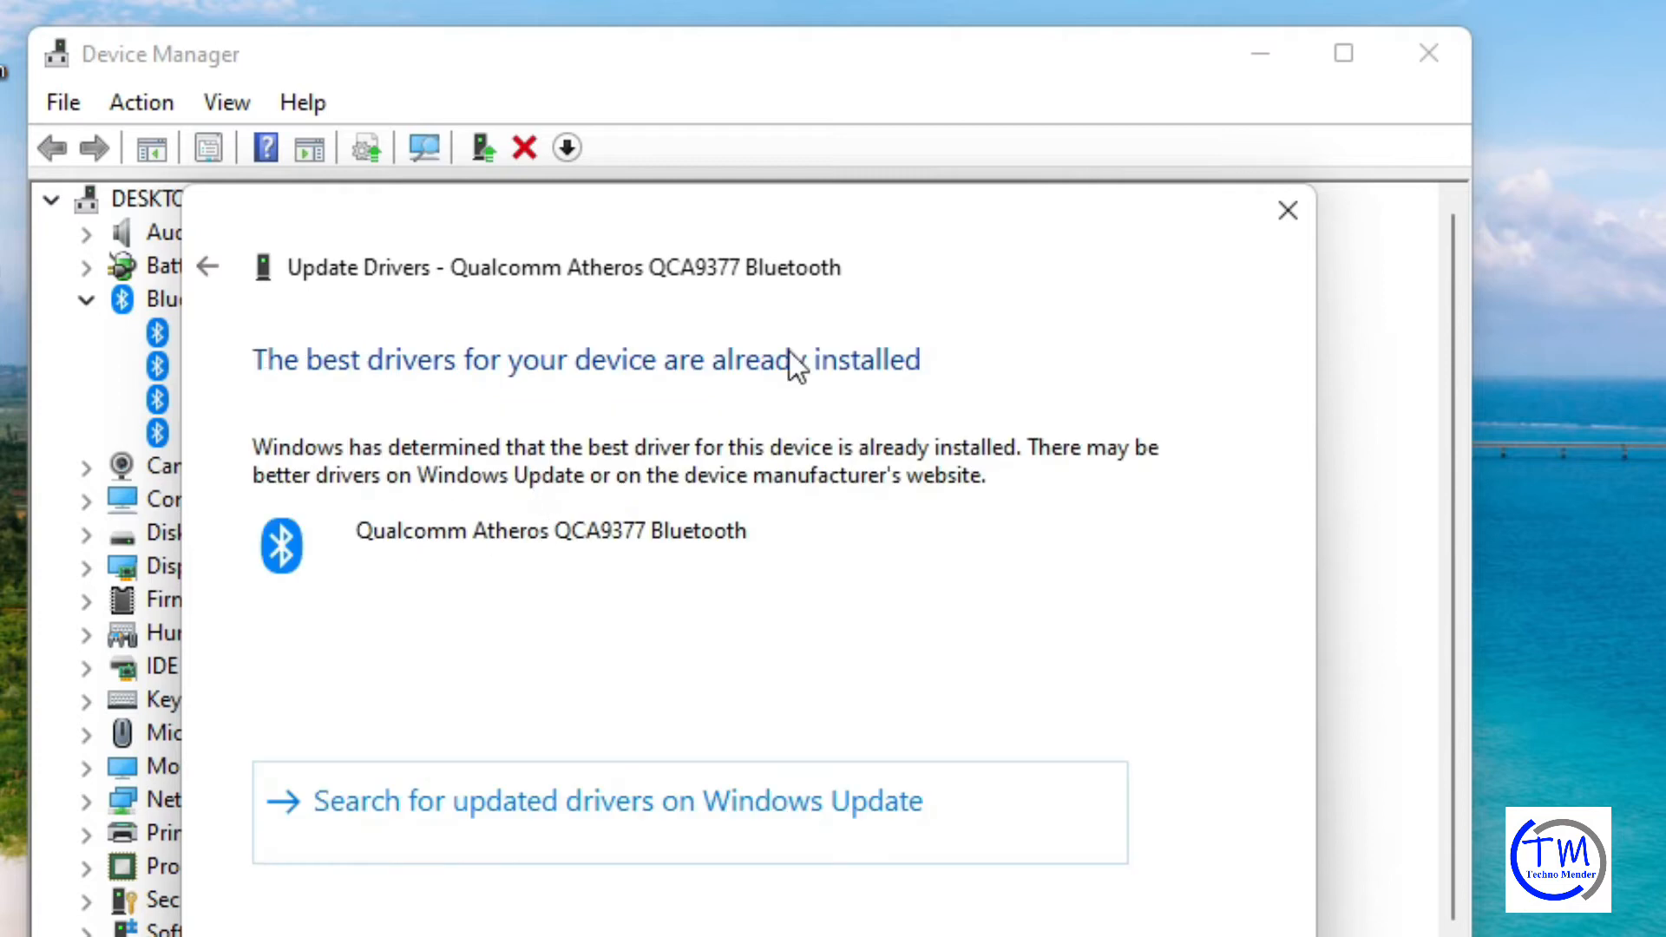
{"action": "key", "text": "Escape"}
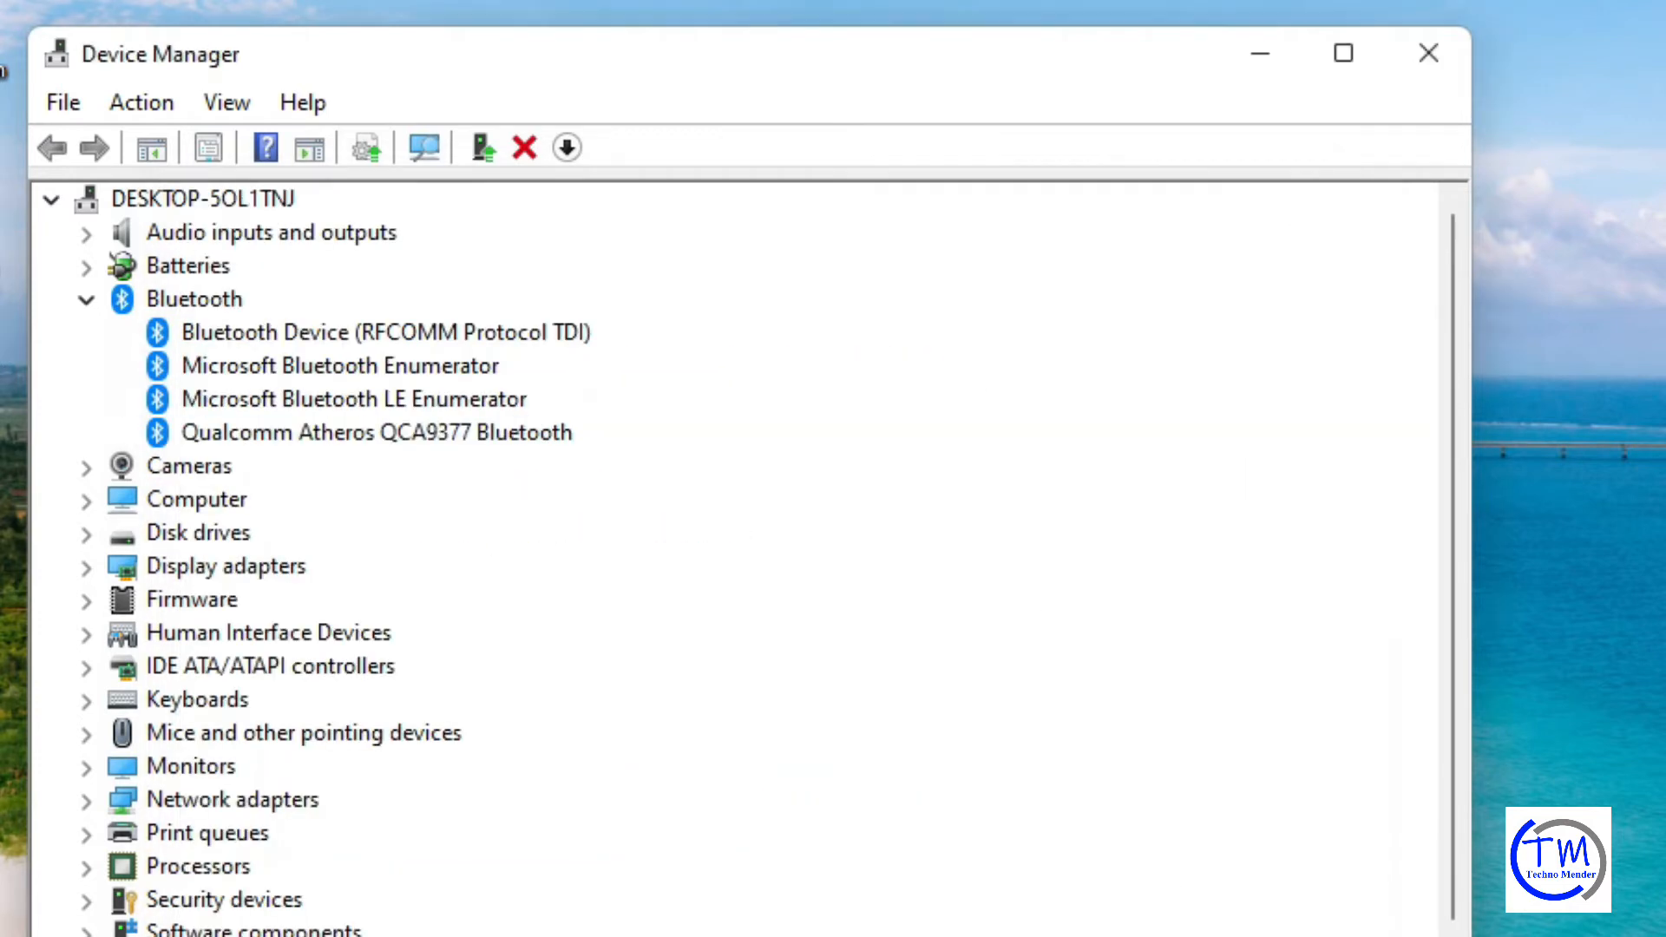
Install the Qualcomm Atheros QCA9377 Bluetooth driver manually from the list of available drivers on the computer, and close Device Manager
{"action": "right_click", "coordinate": [486, 433]}
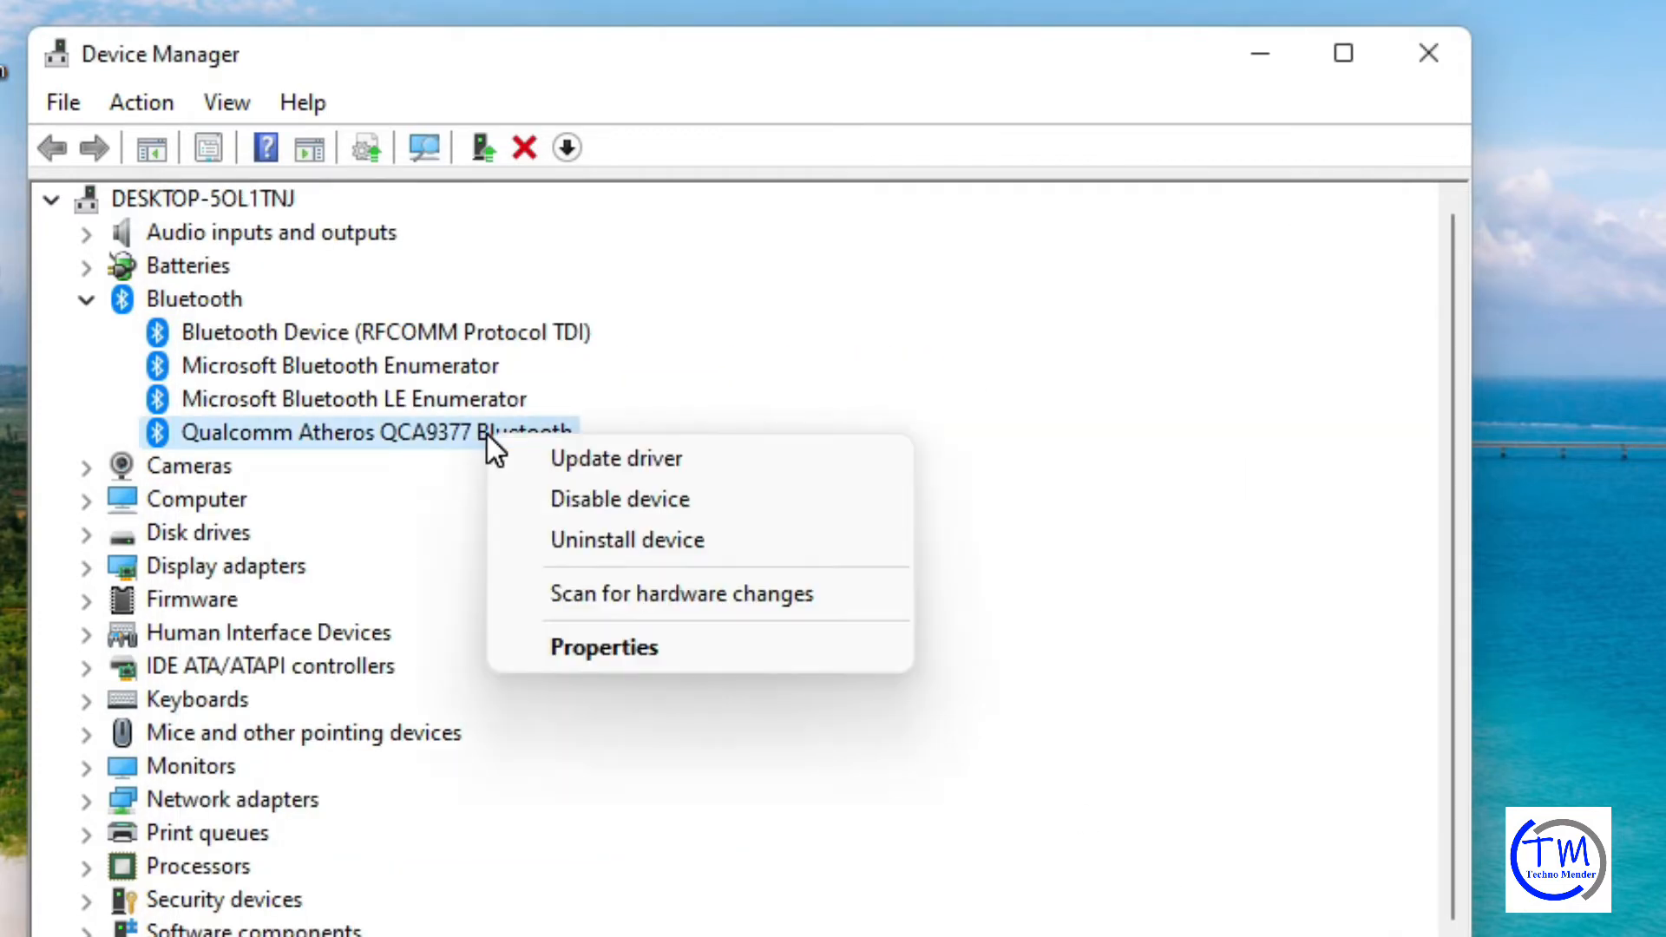
{"action": "left_click", "coordinate": [596, 458]}
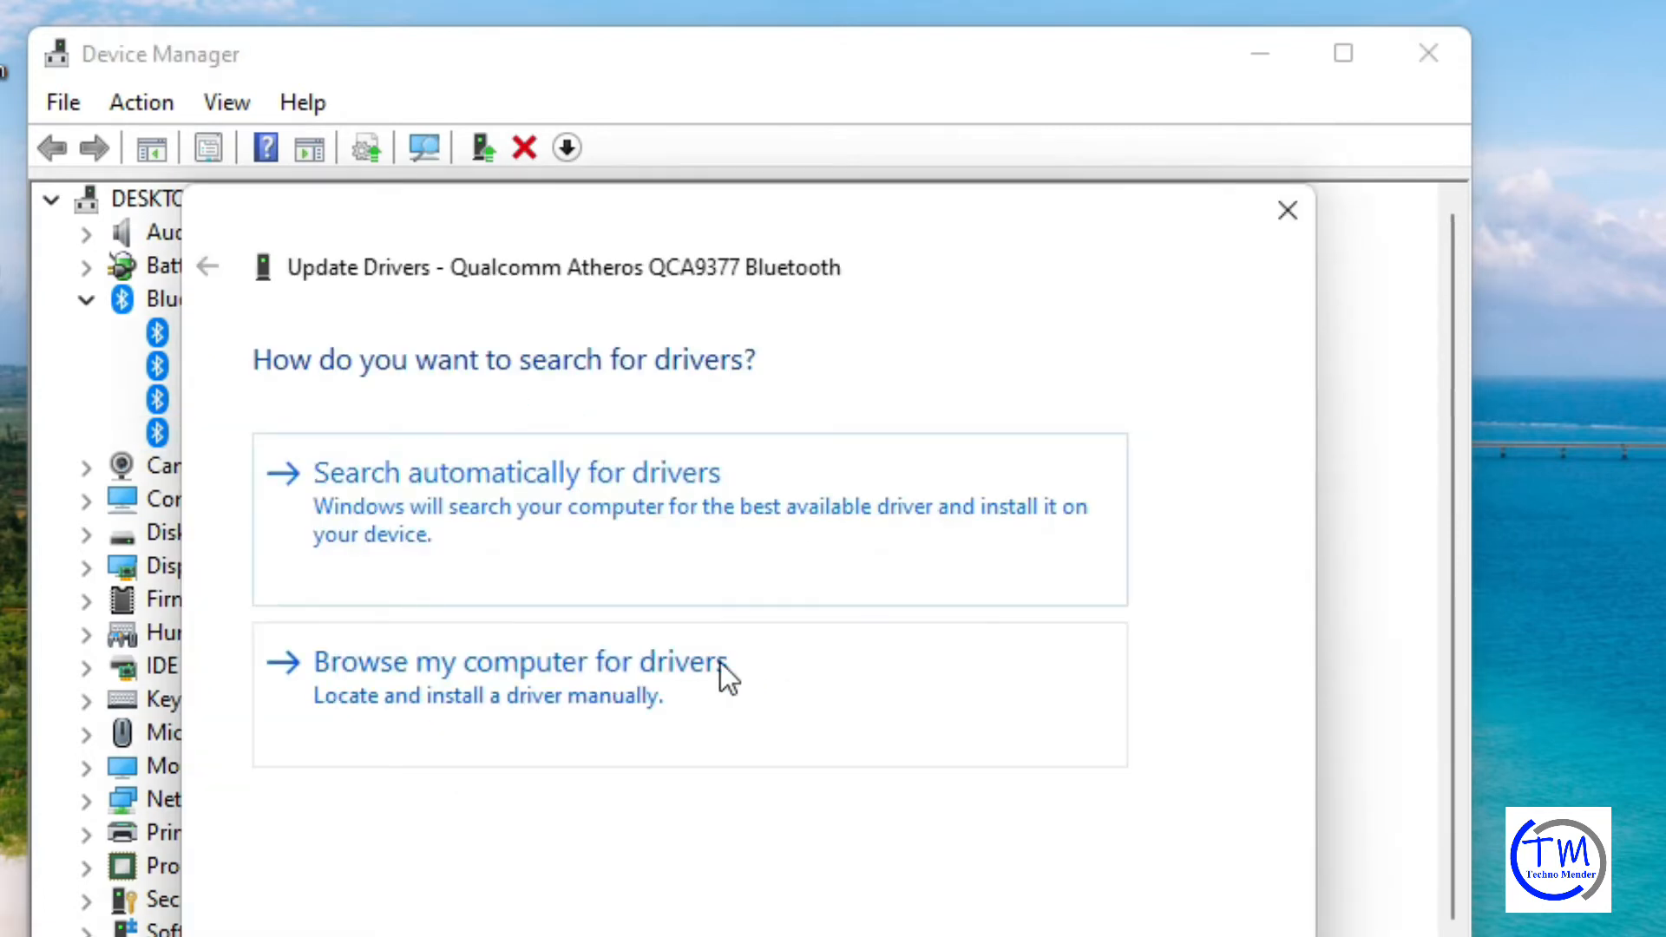
{"action": "left_click", "coordinate": [687, 671]}
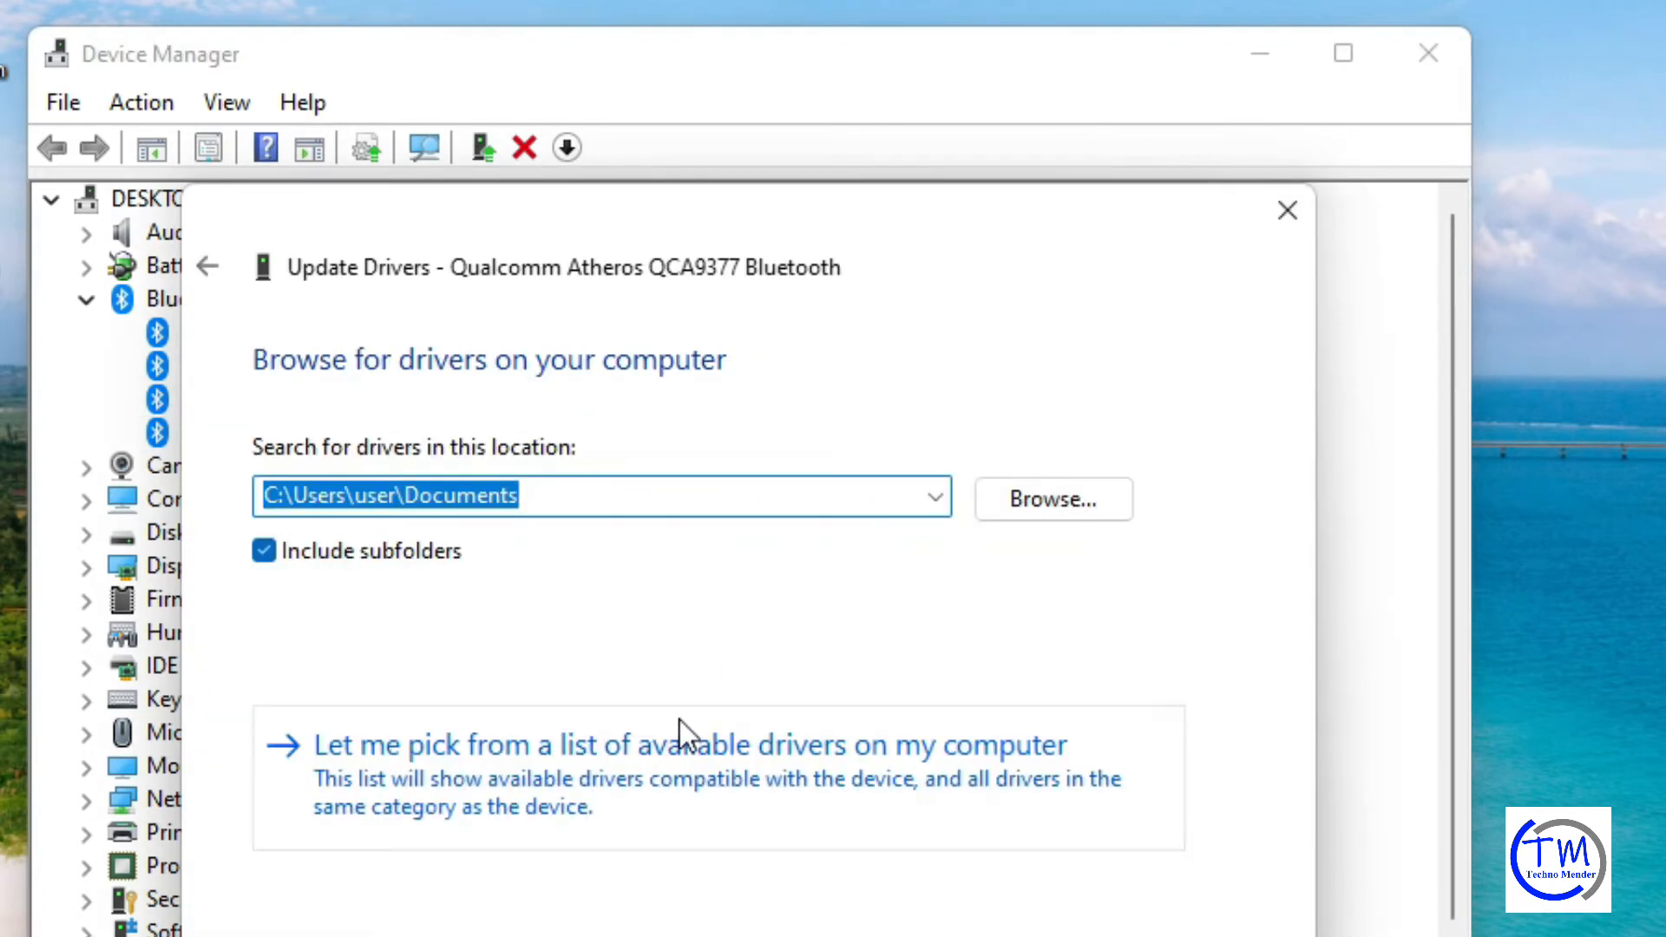
{"action": "left_click", "coordinate": [675, 738]}
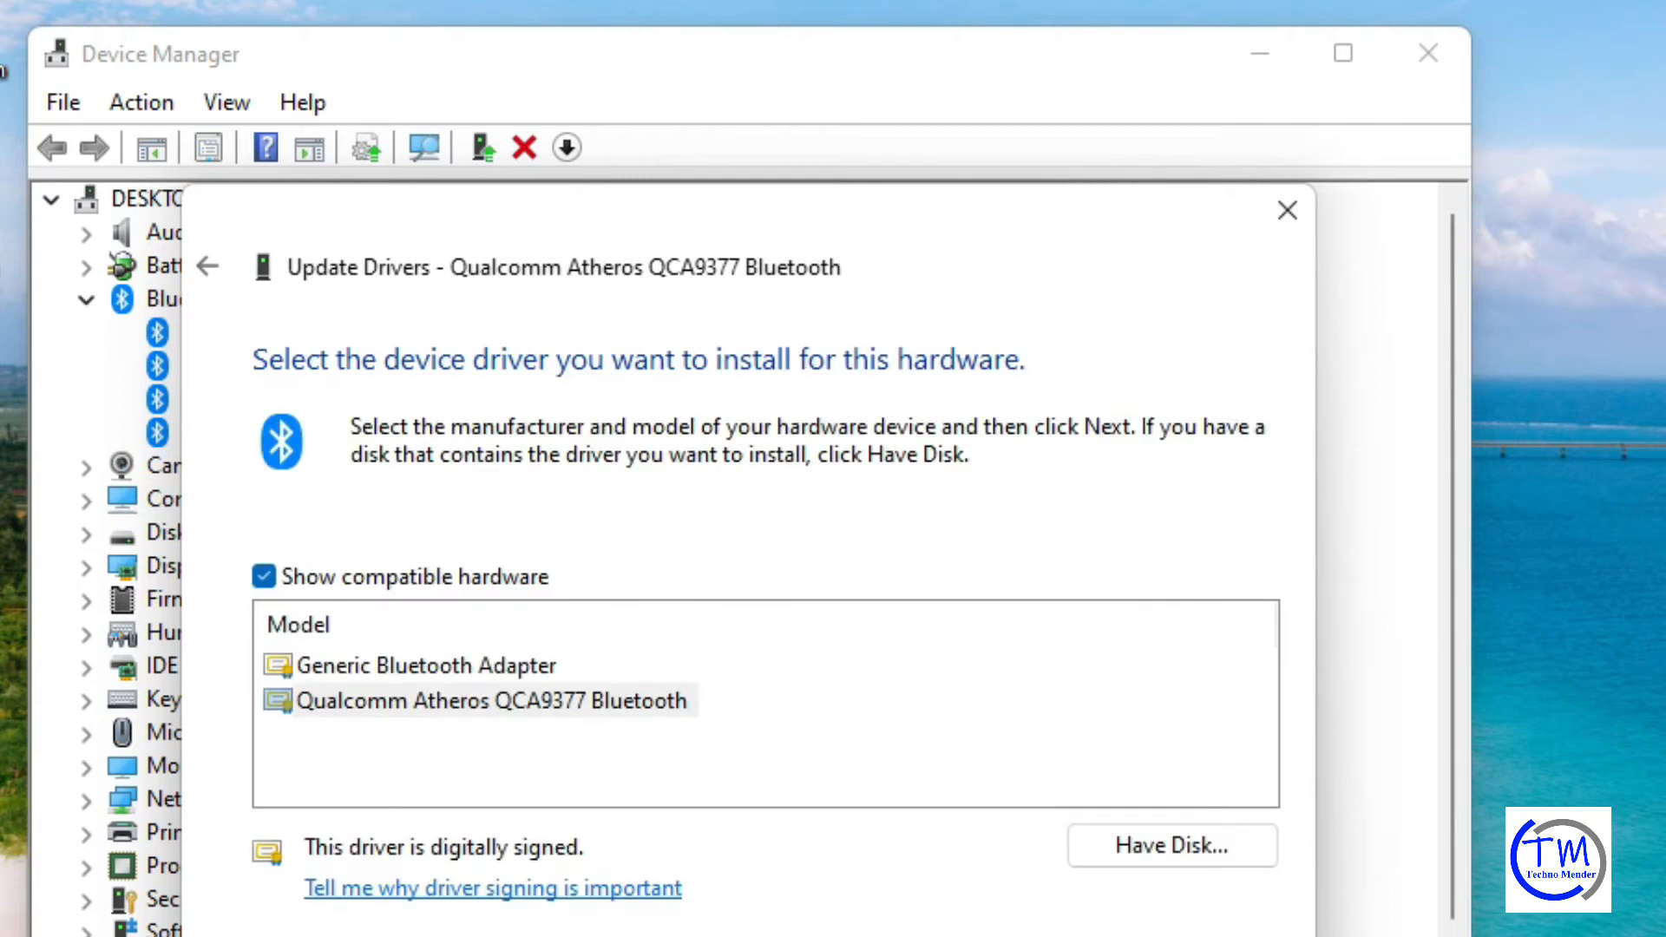
{"action": "left_click", "coordinate": [602, 696]}
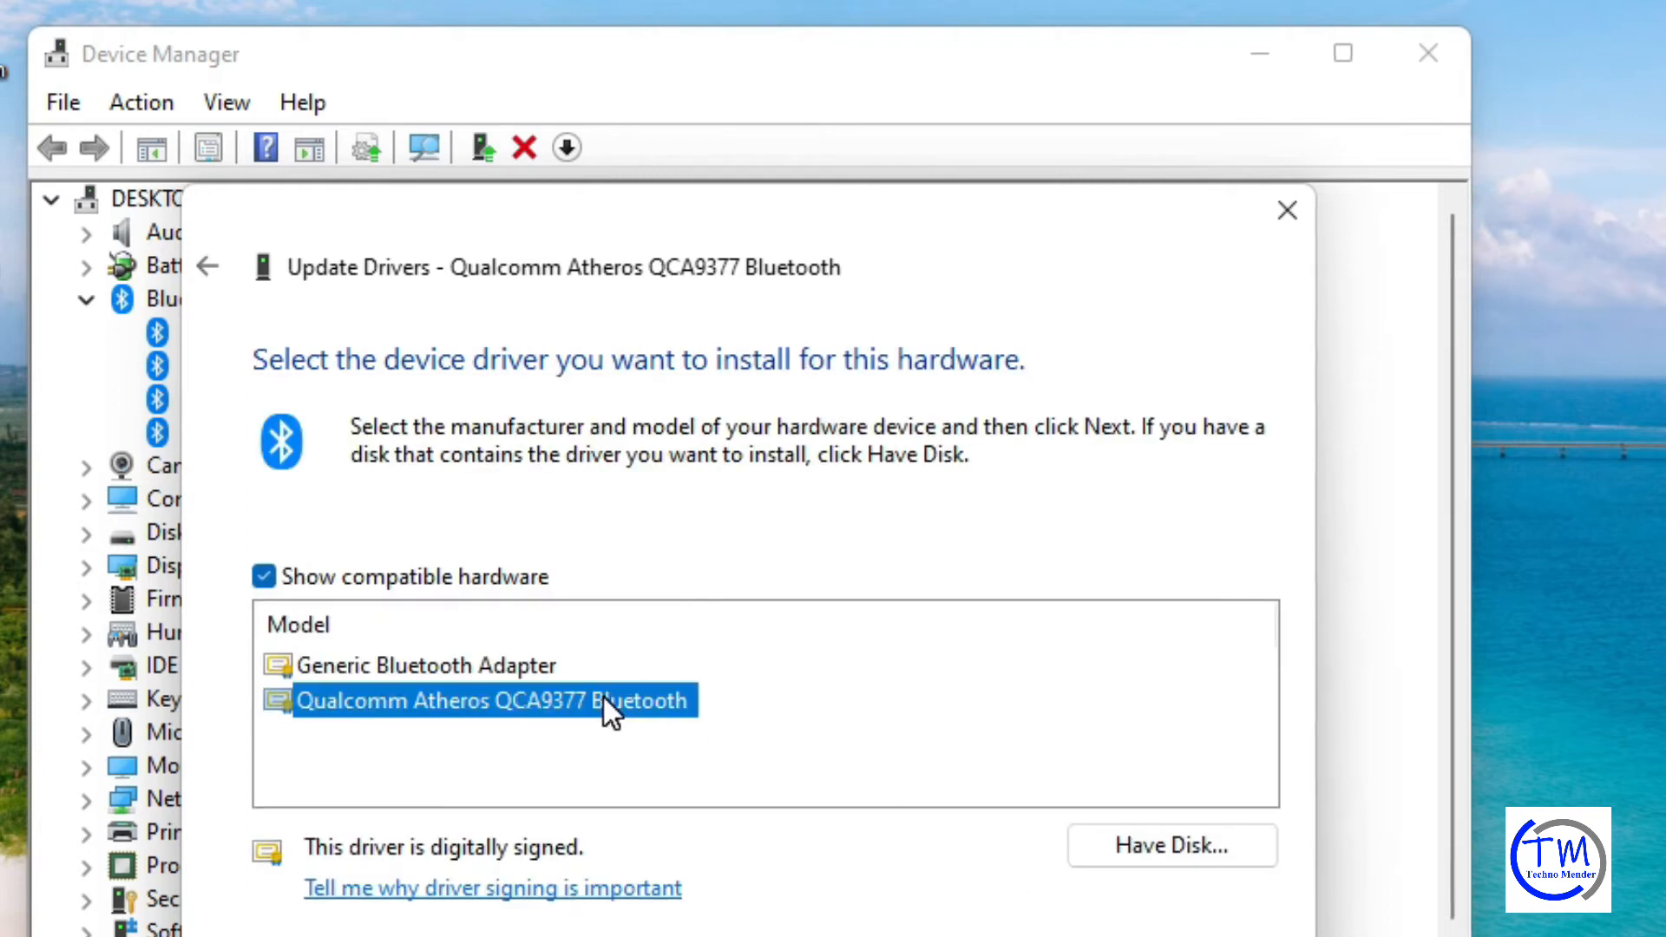
{"action": "left_click", "coordinate": [1123, 931]}
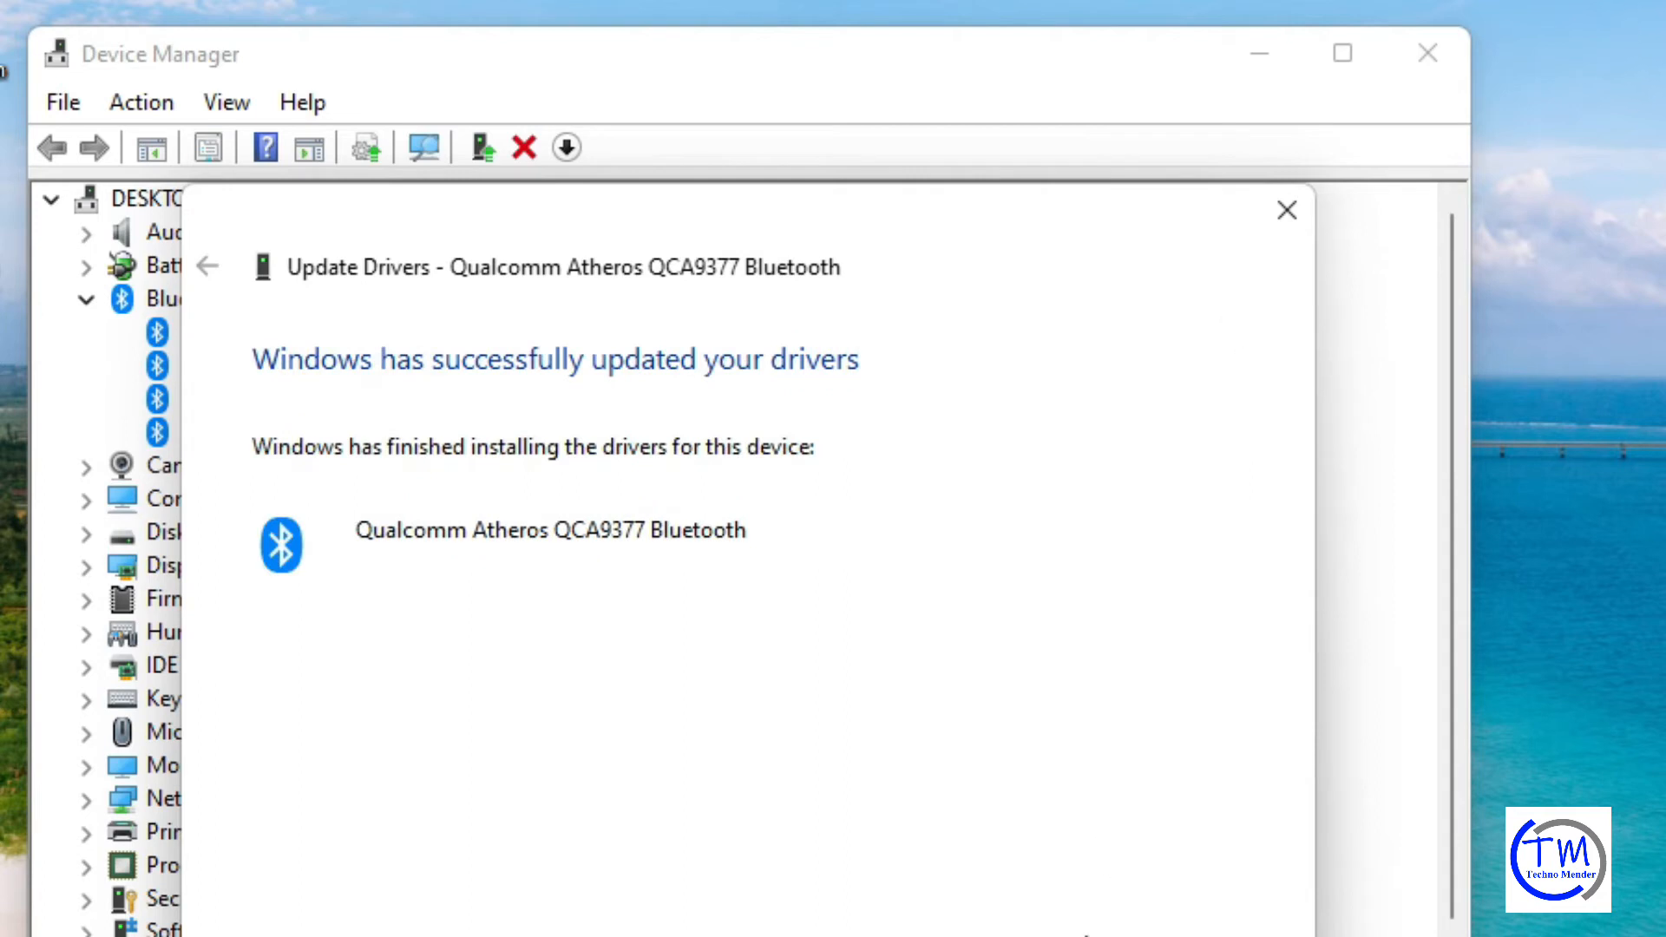
{"action": "left_click", "coordinate": [1236, 936]}
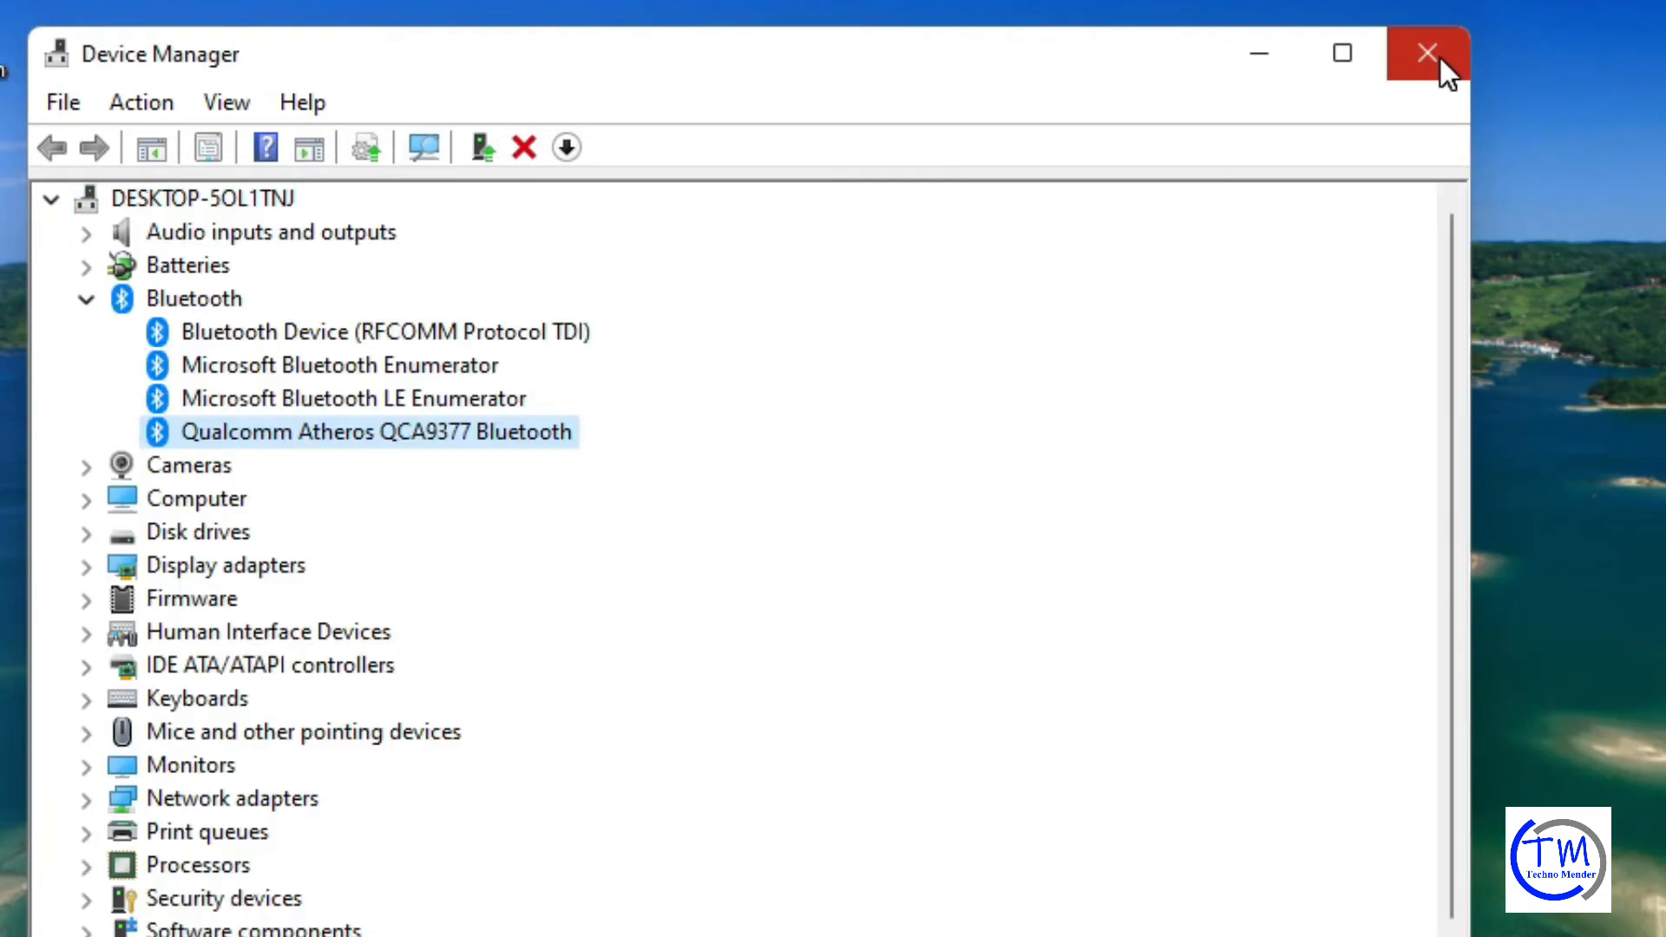
{"action": "left_click", "coordinate": [1440, 55]}
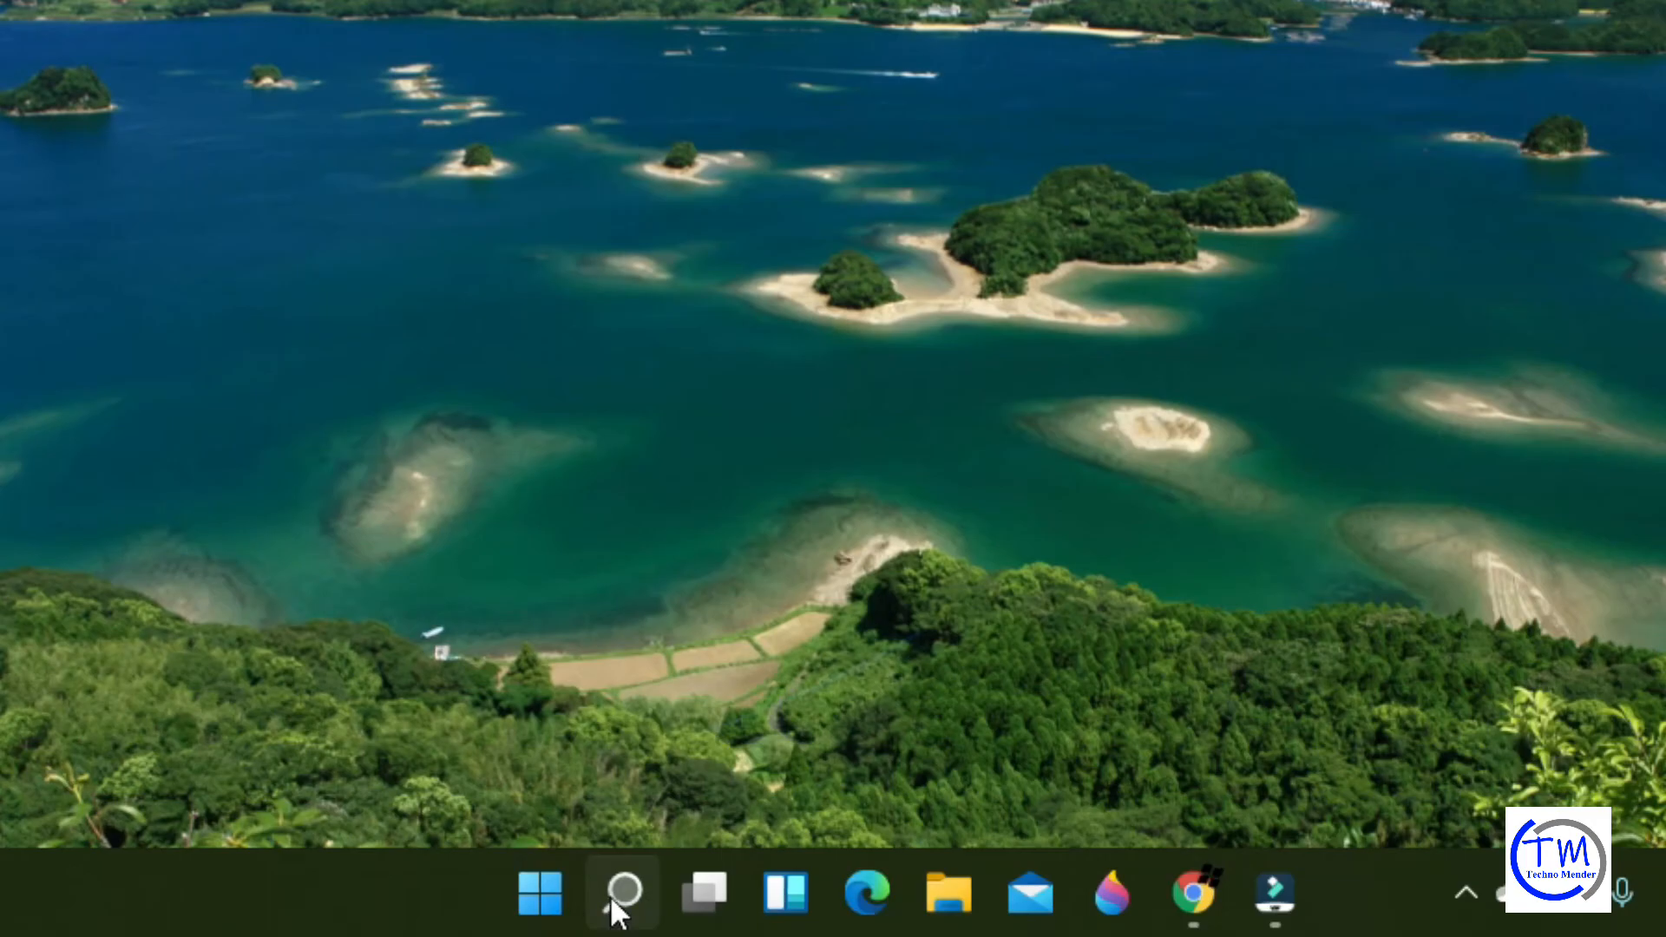
Search Windows for "control panel" and open the Control Panel app
{"action": "mouse_move", "coordinate": [616, 887]}
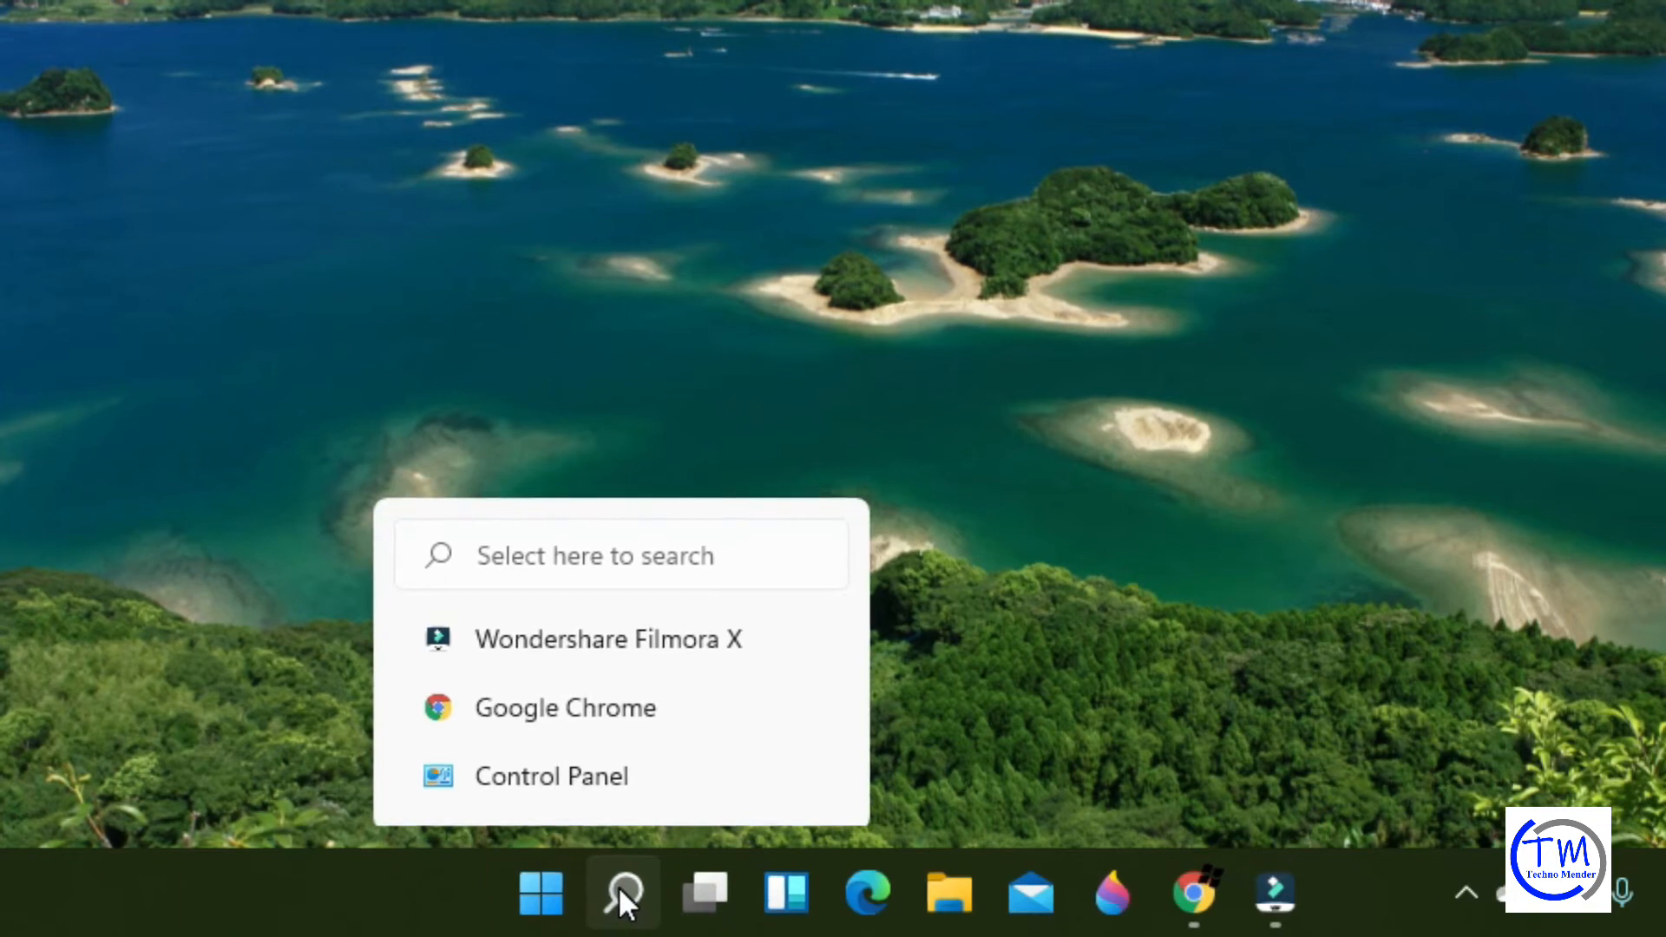
{"action": "left_click", "coordinate": [627, 886]}
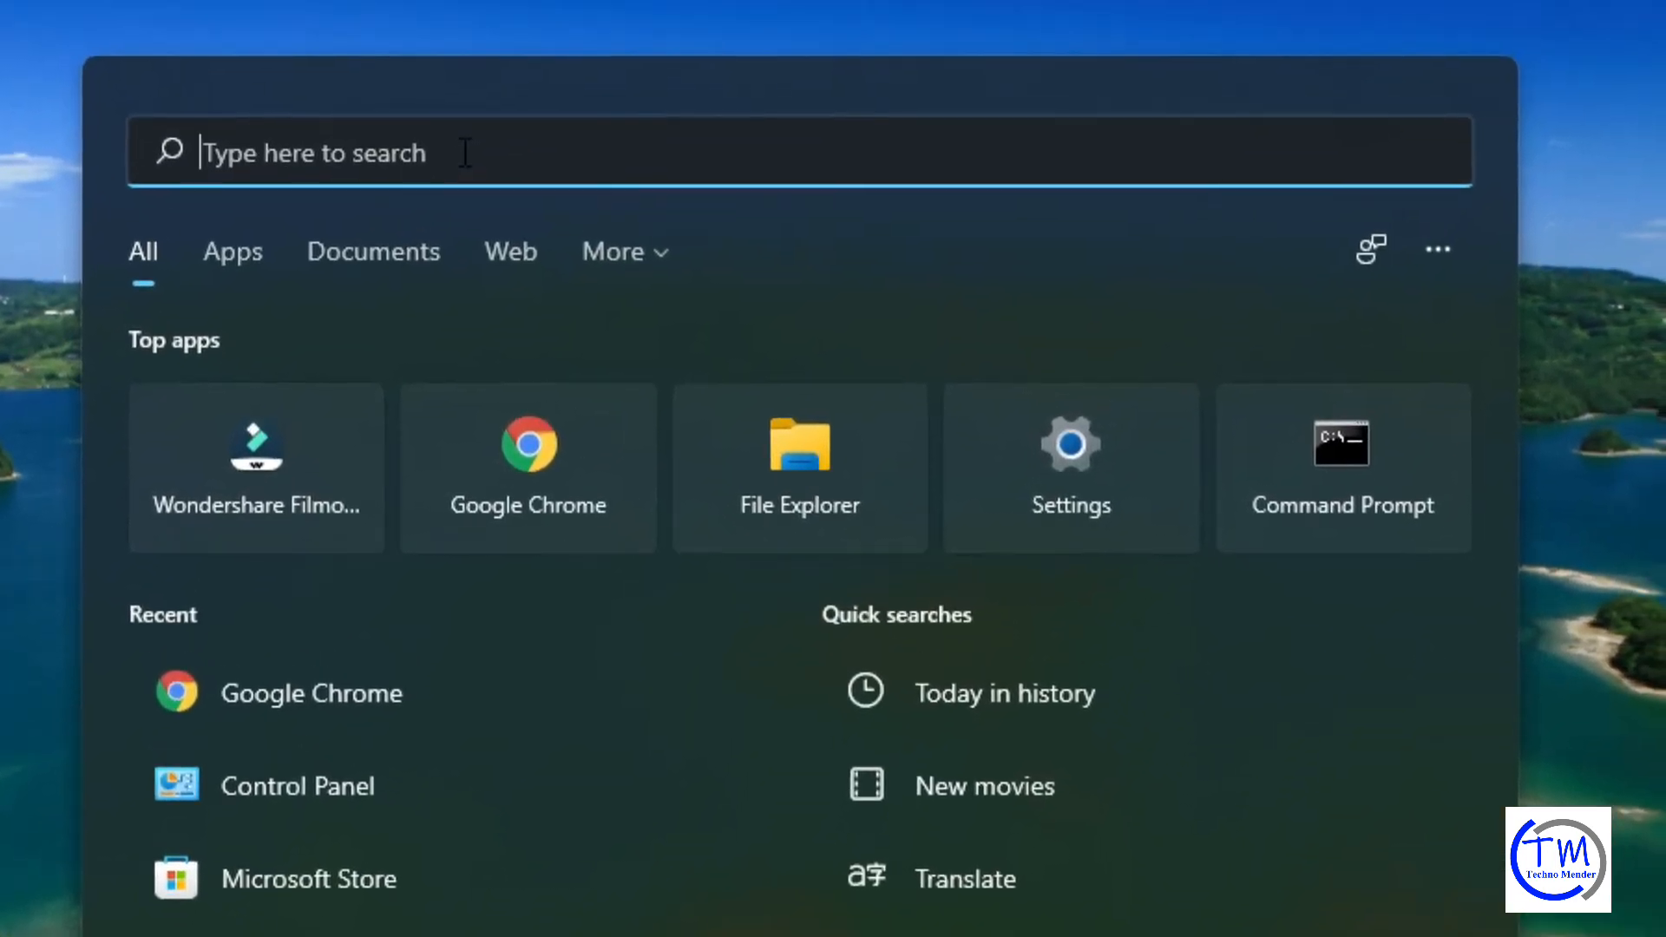
{"action": "left_click", "coordinate": [465, 152]}
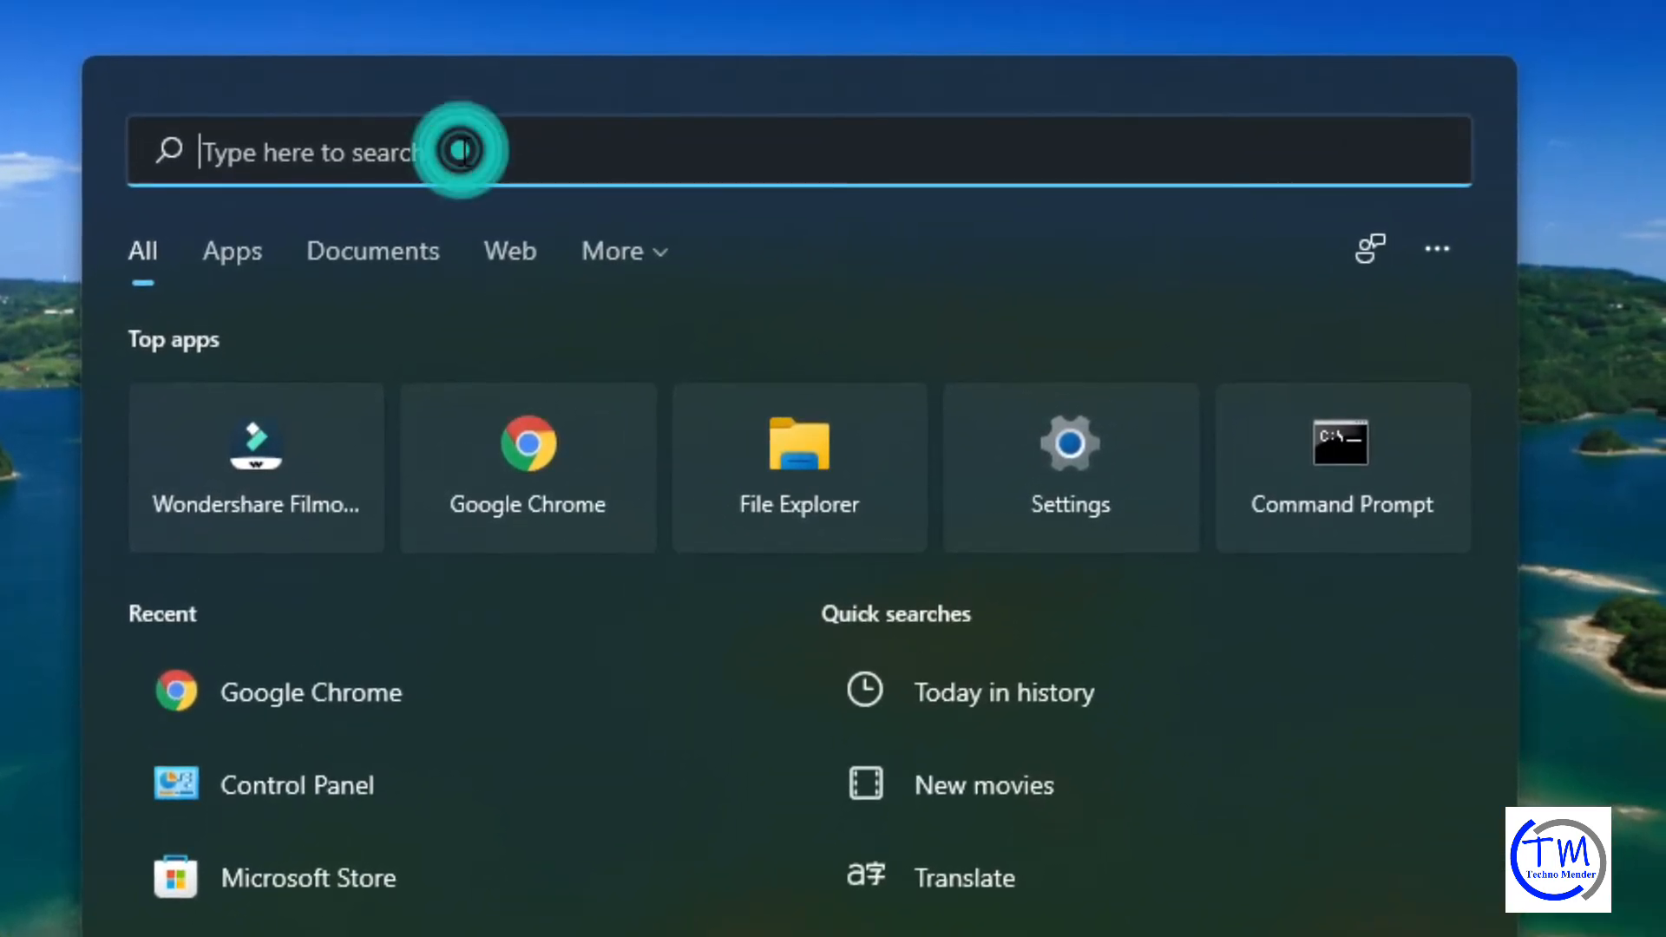
{"action": "type", "text": "con"}
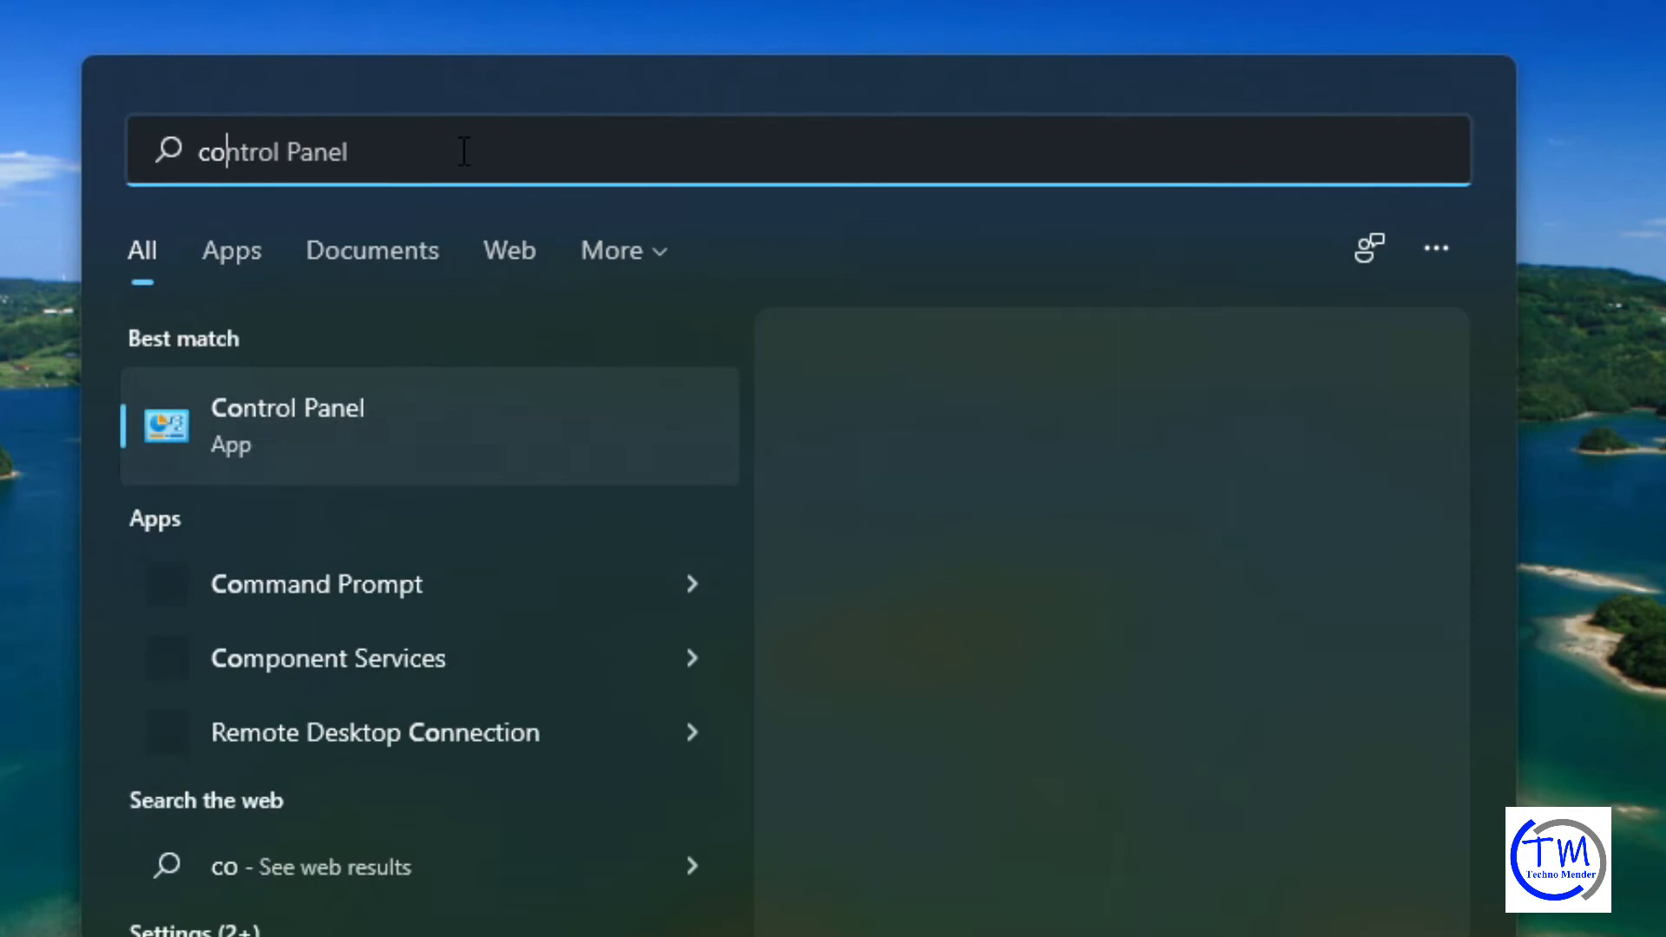
{"action": "type", "text": "trol p"}
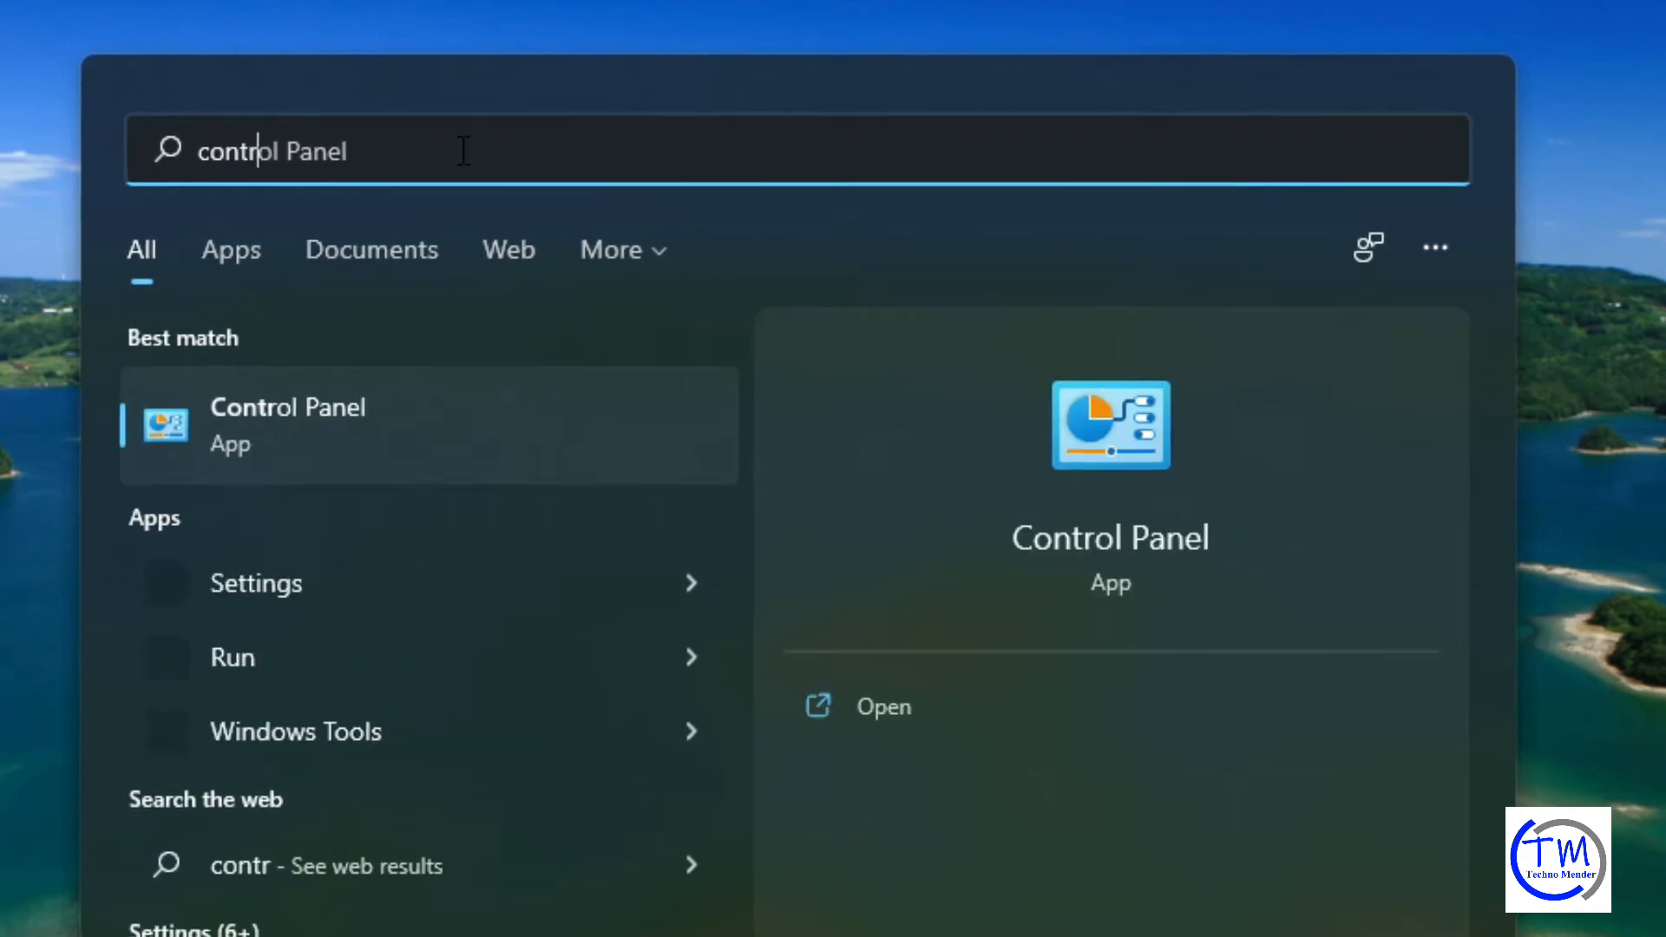
{"action": "type", "text": "anel"}
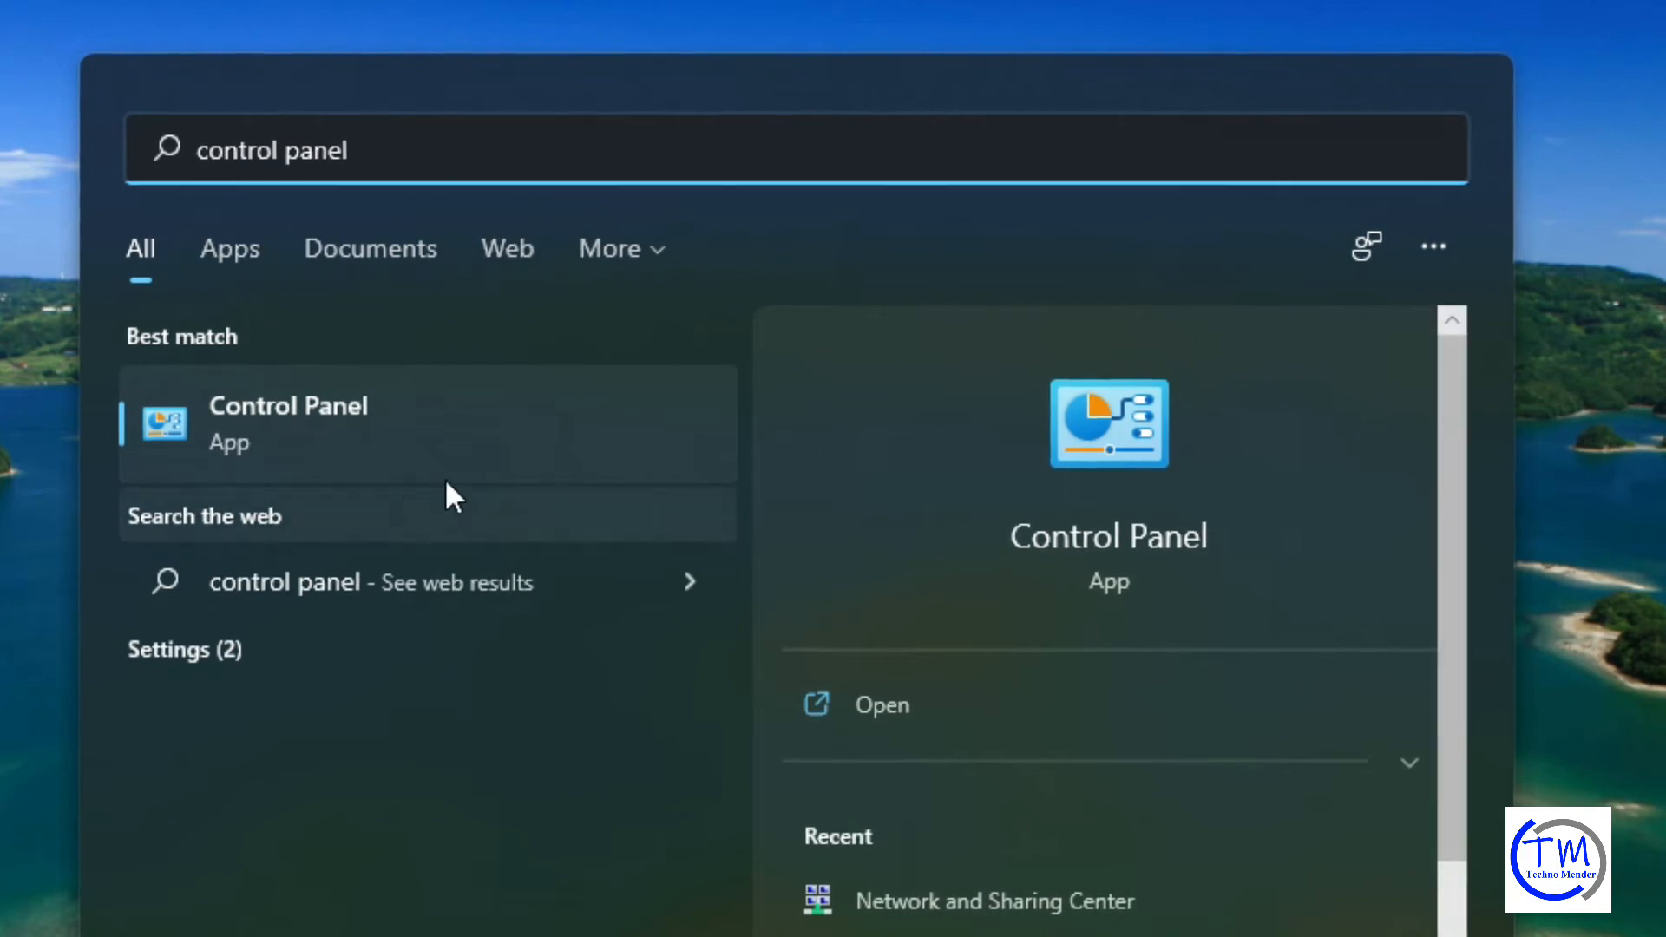
{"action": "left_click", "coordinate": [305, 434]}
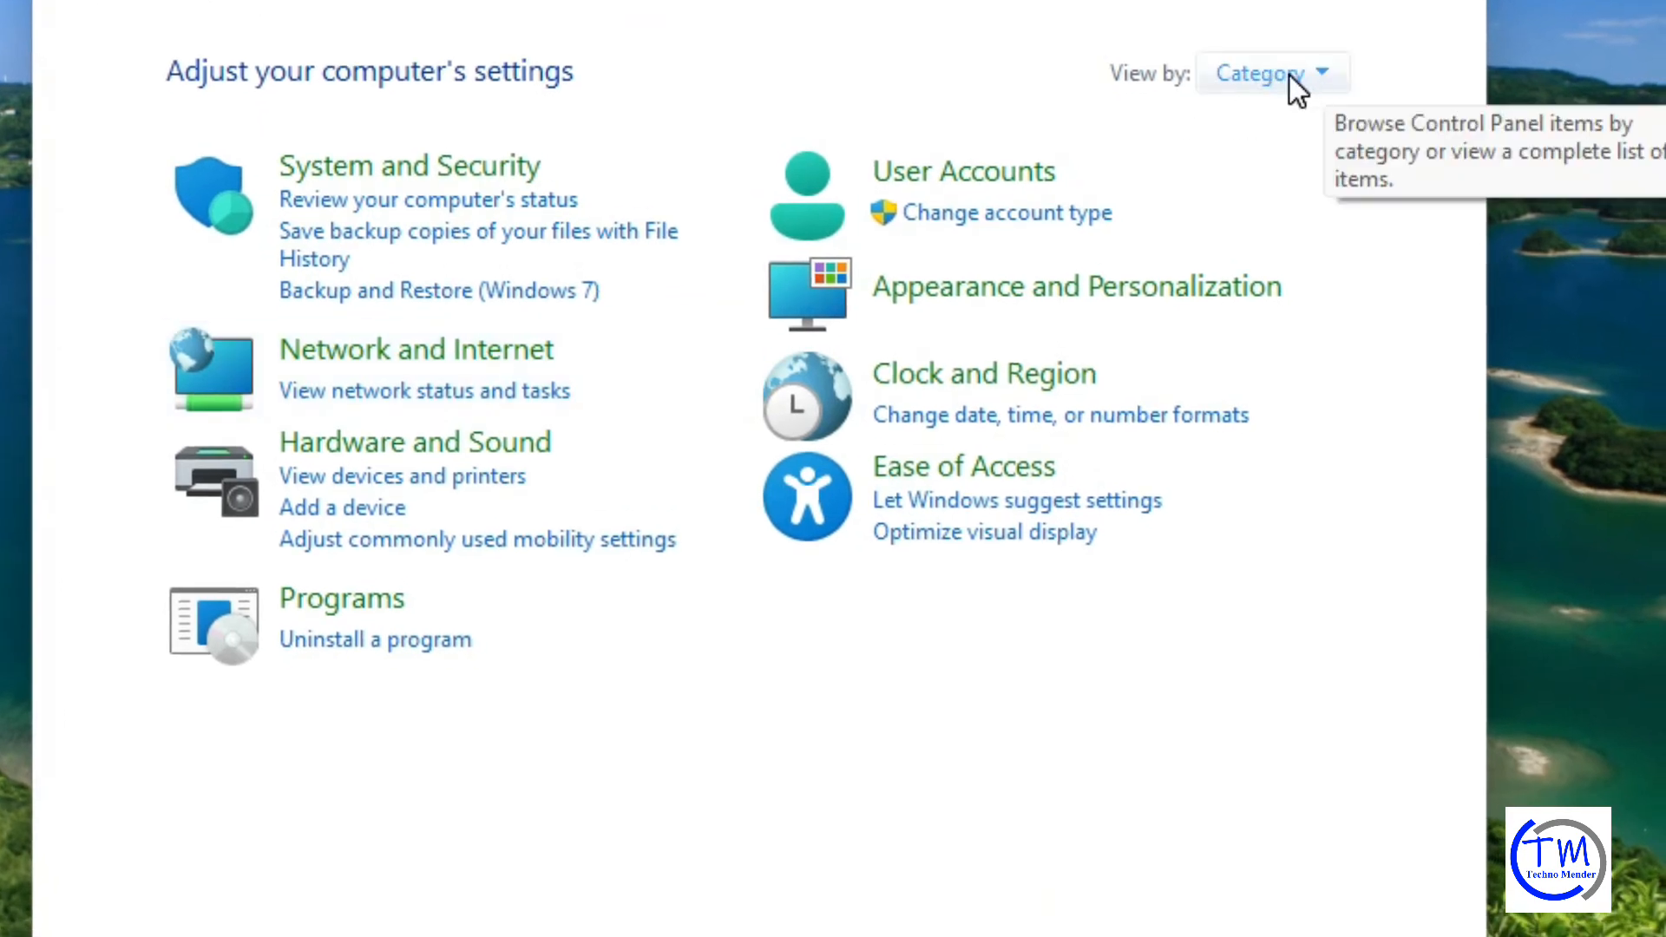
Show the Control Panel items as large icons and open the advanced sharing settings of the Network and Sharing Center
{"action": "left_click", "coordinate": [1289, 75]}
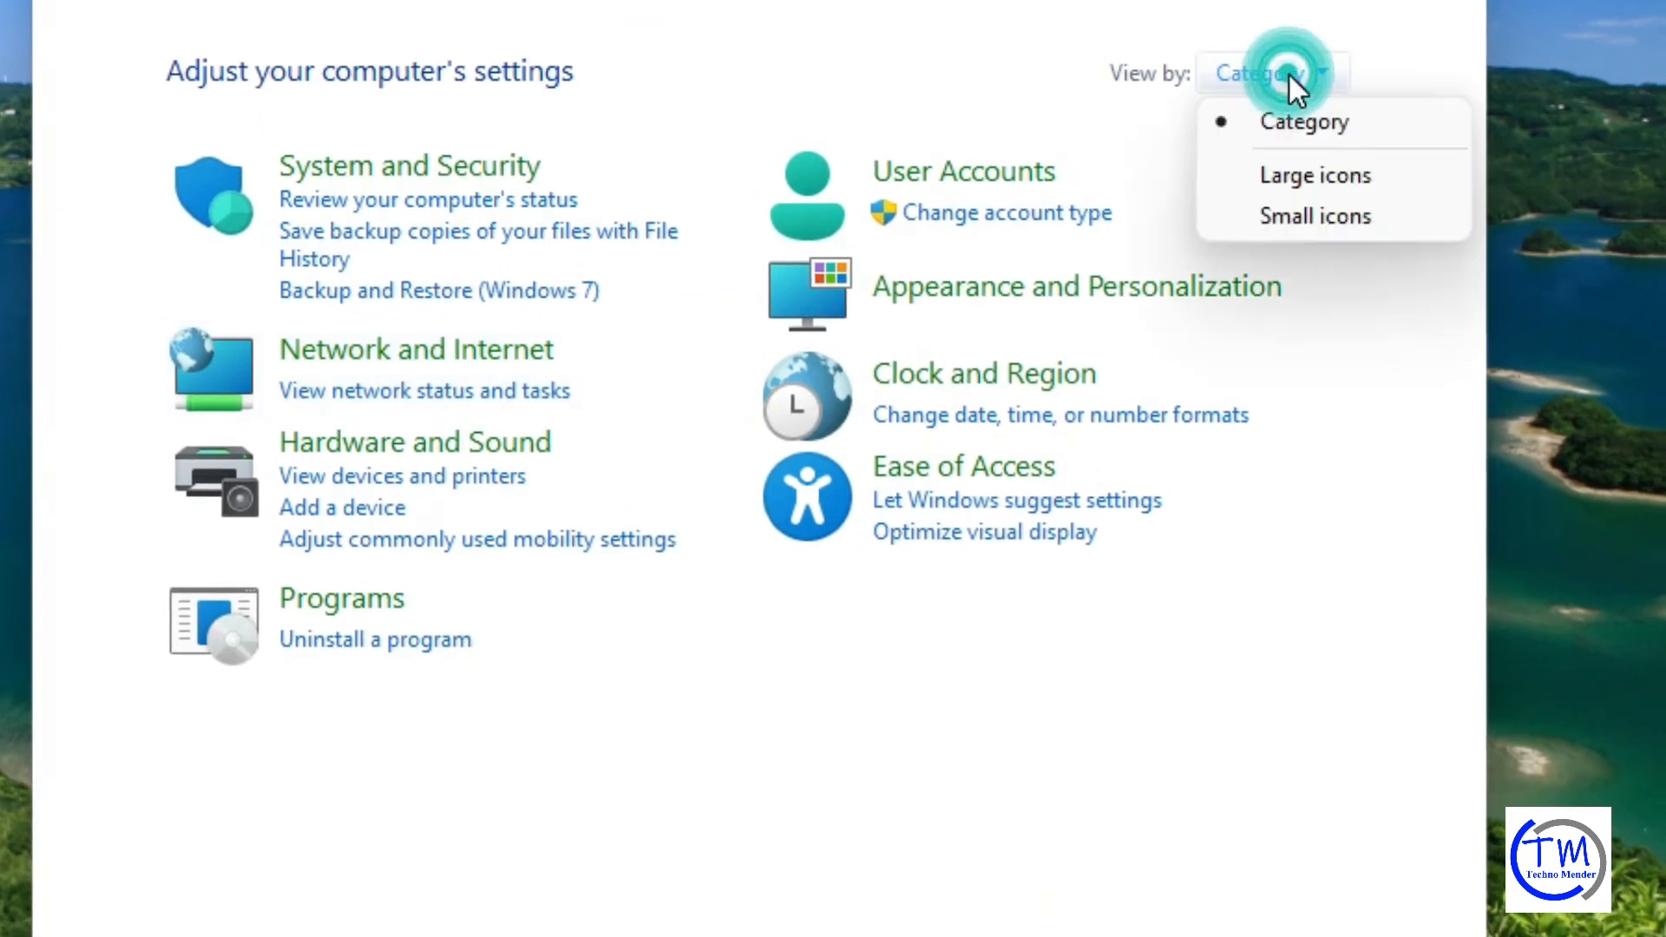
{"action": "left_click", "coordinate": [1324, 173]}
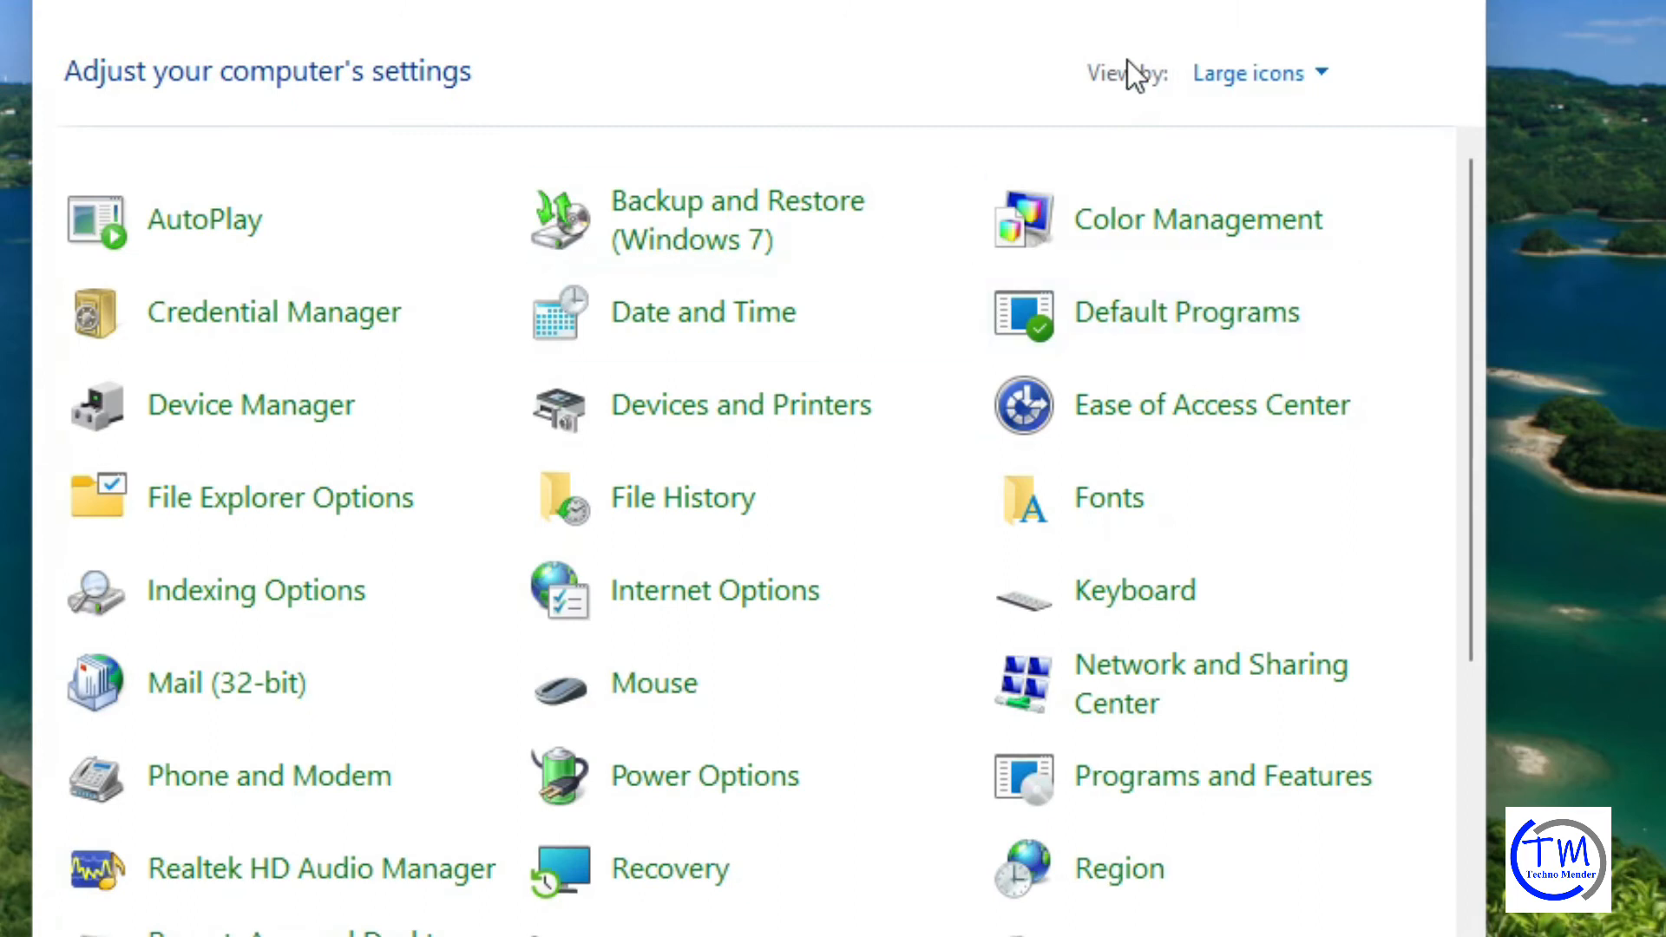
{"action": "left_click", "coordinate": [1089, 686]}
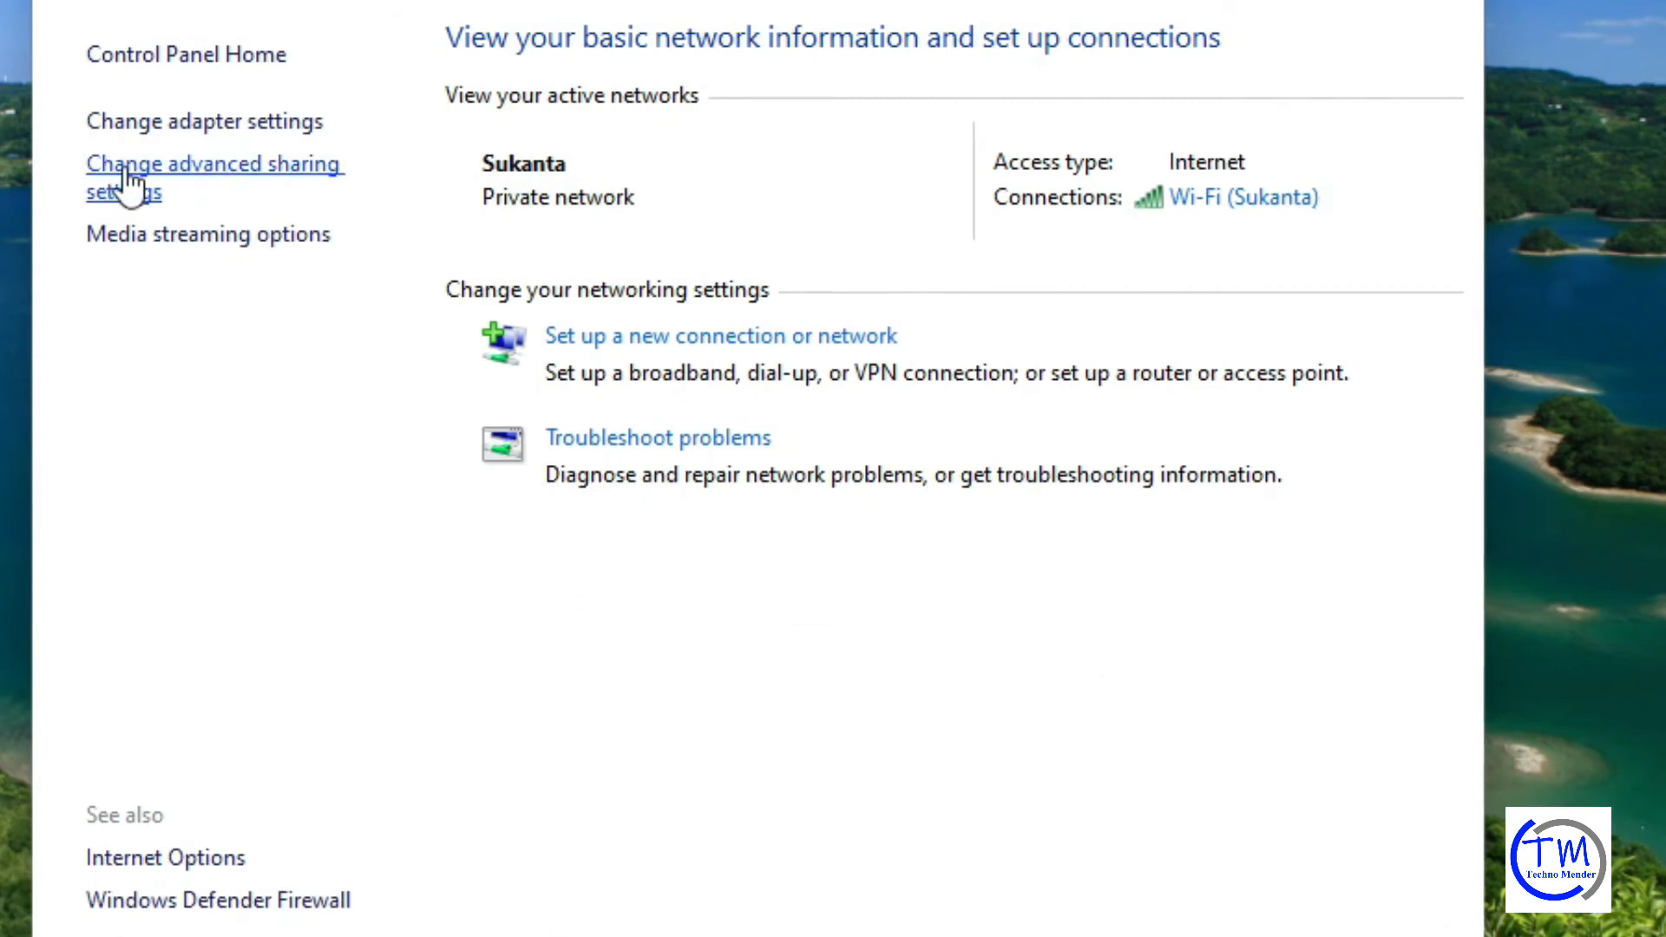
{"action": "left_click", "coordinate": [220, 172]}
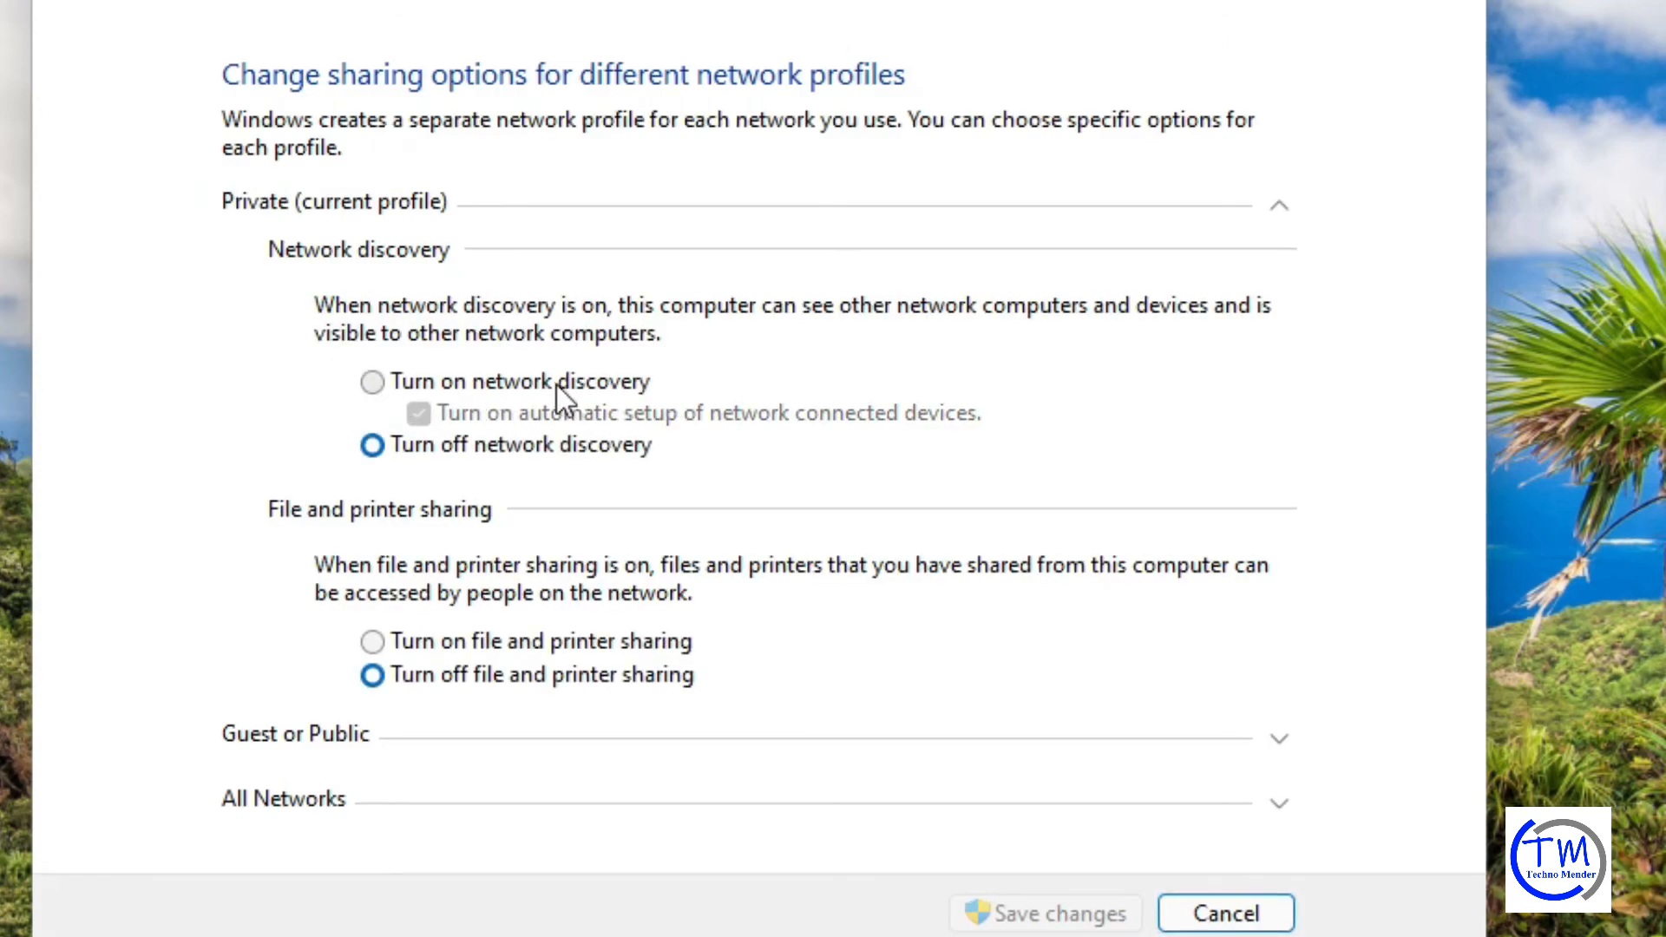
Turn on network discovery and file and printer sharing for the private profile, and save the changes
{"action": "left_click", "coordinate": [381, 387]}
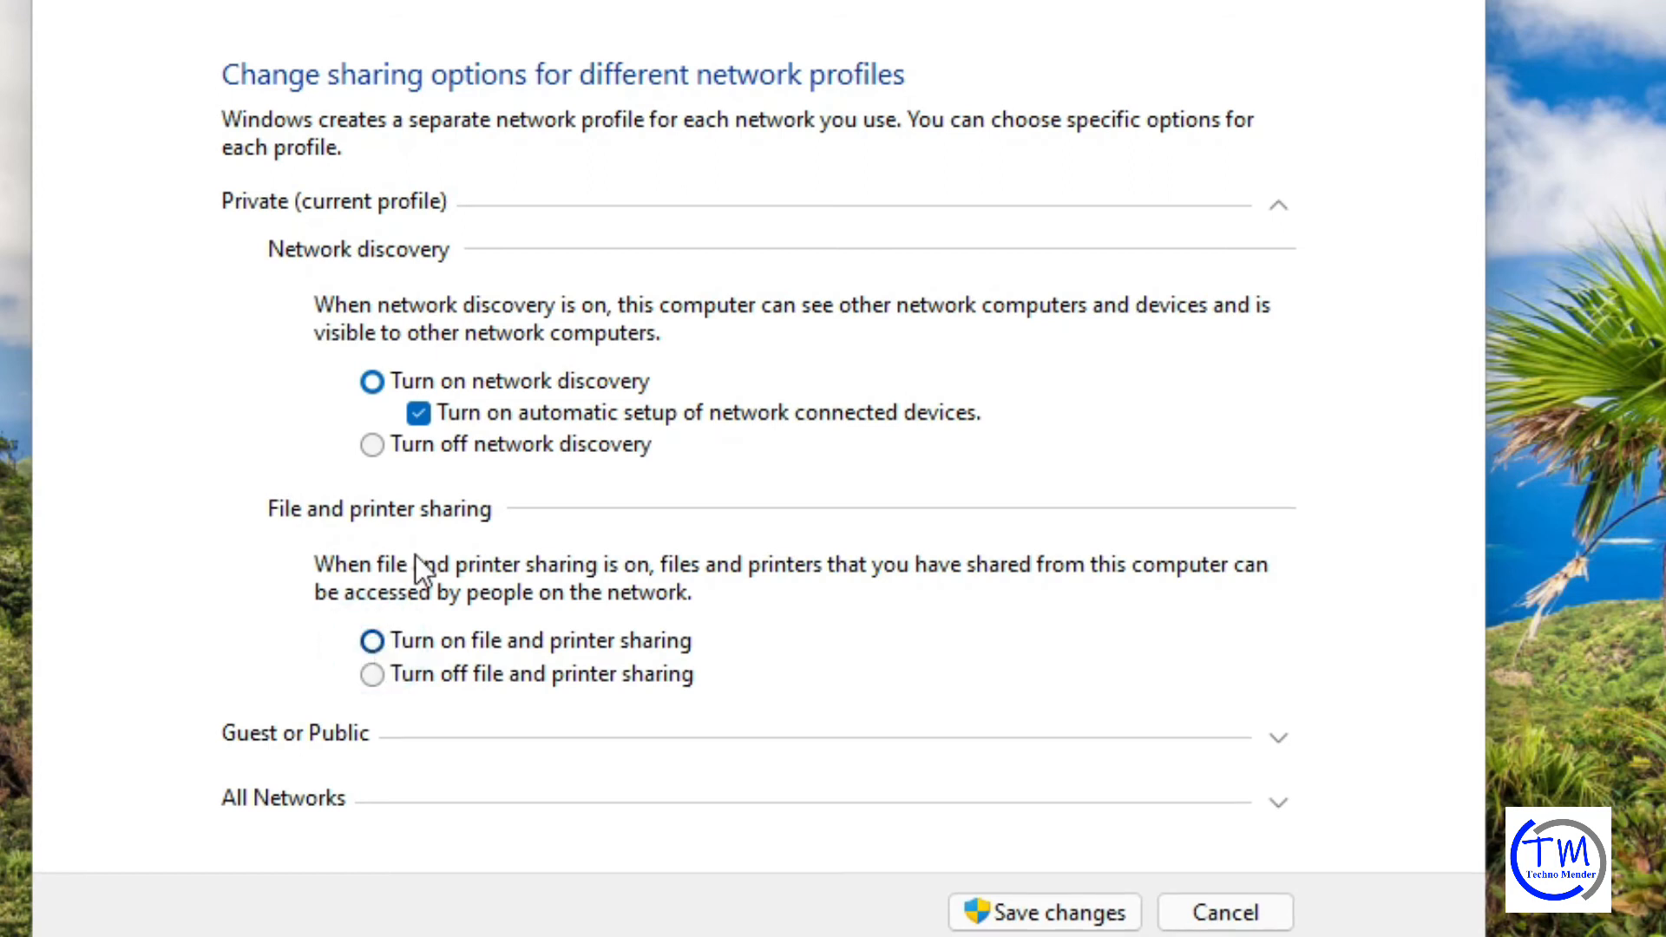
{"action": "left_click", "coordinate": [1033, 916]}
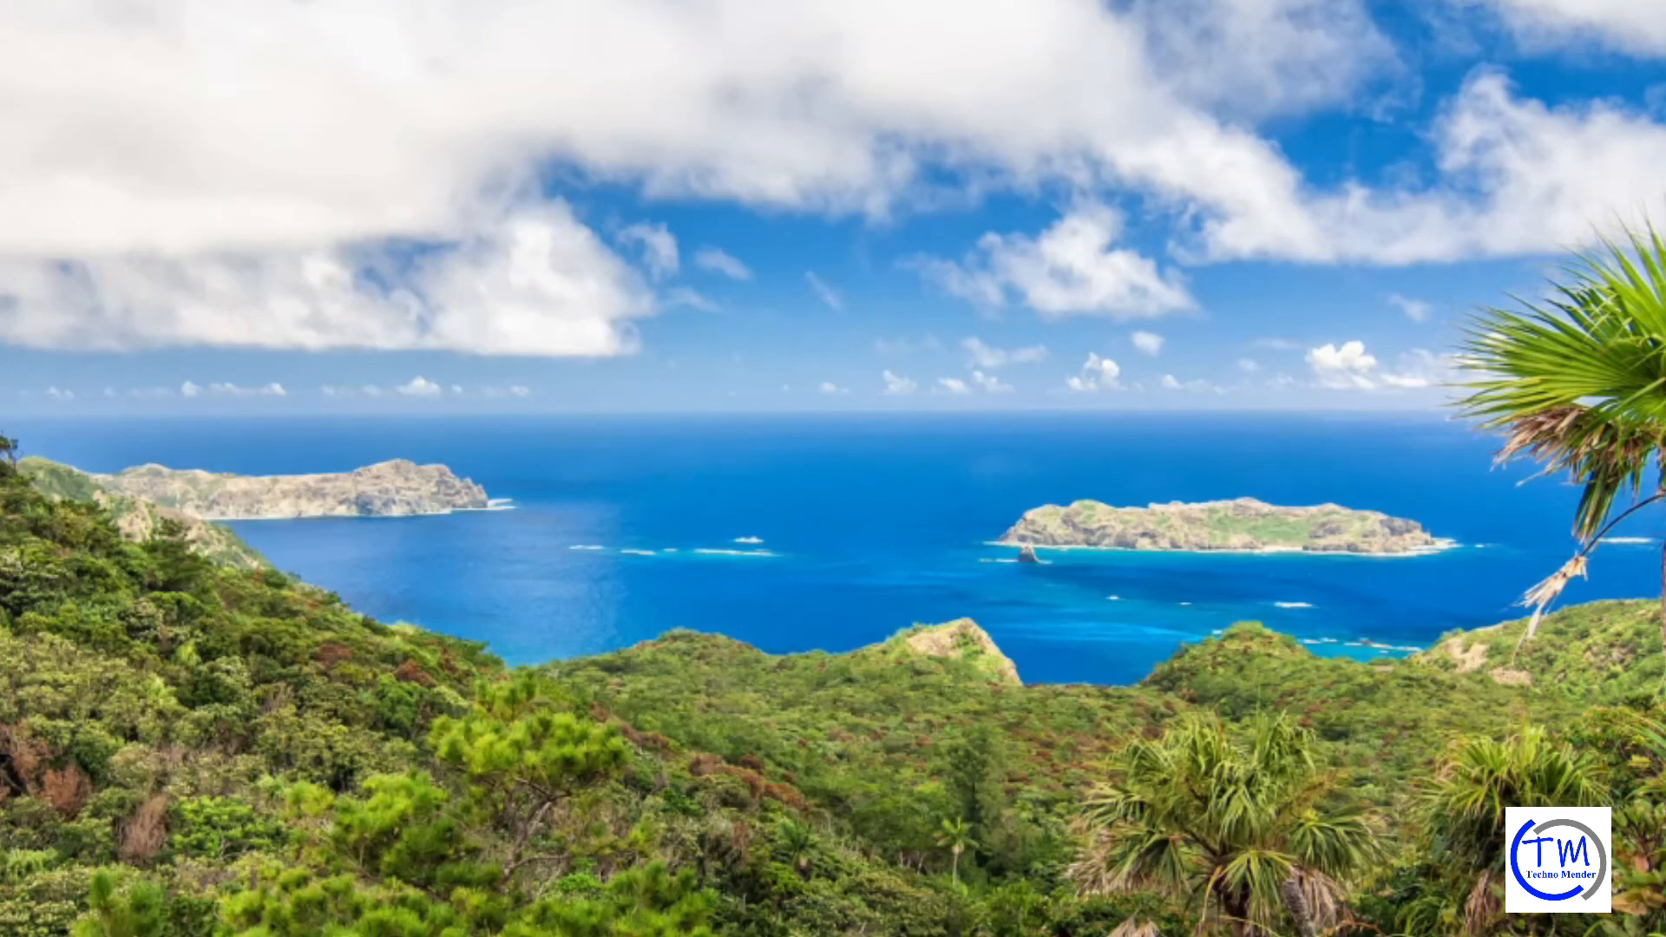
{"action": "left_click", "coordinate": [1262, 935]}
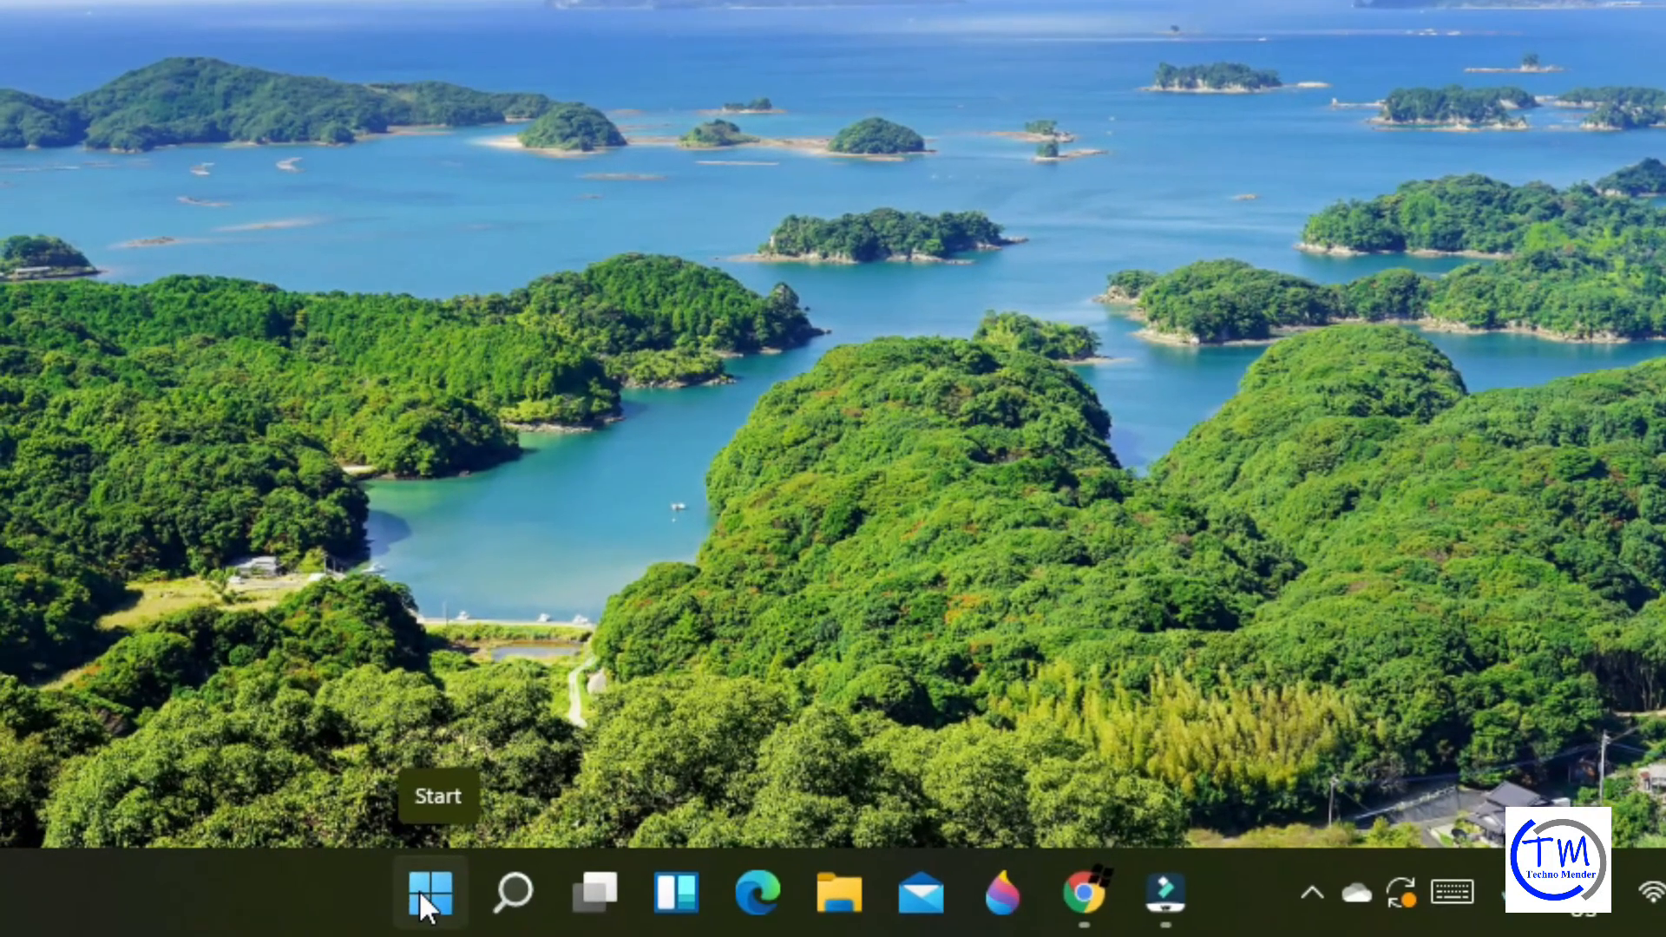
Switch to Windows Settings and open the Bluetooth & devices page
{"action": "right_click", "coordinate": [419, 888]}
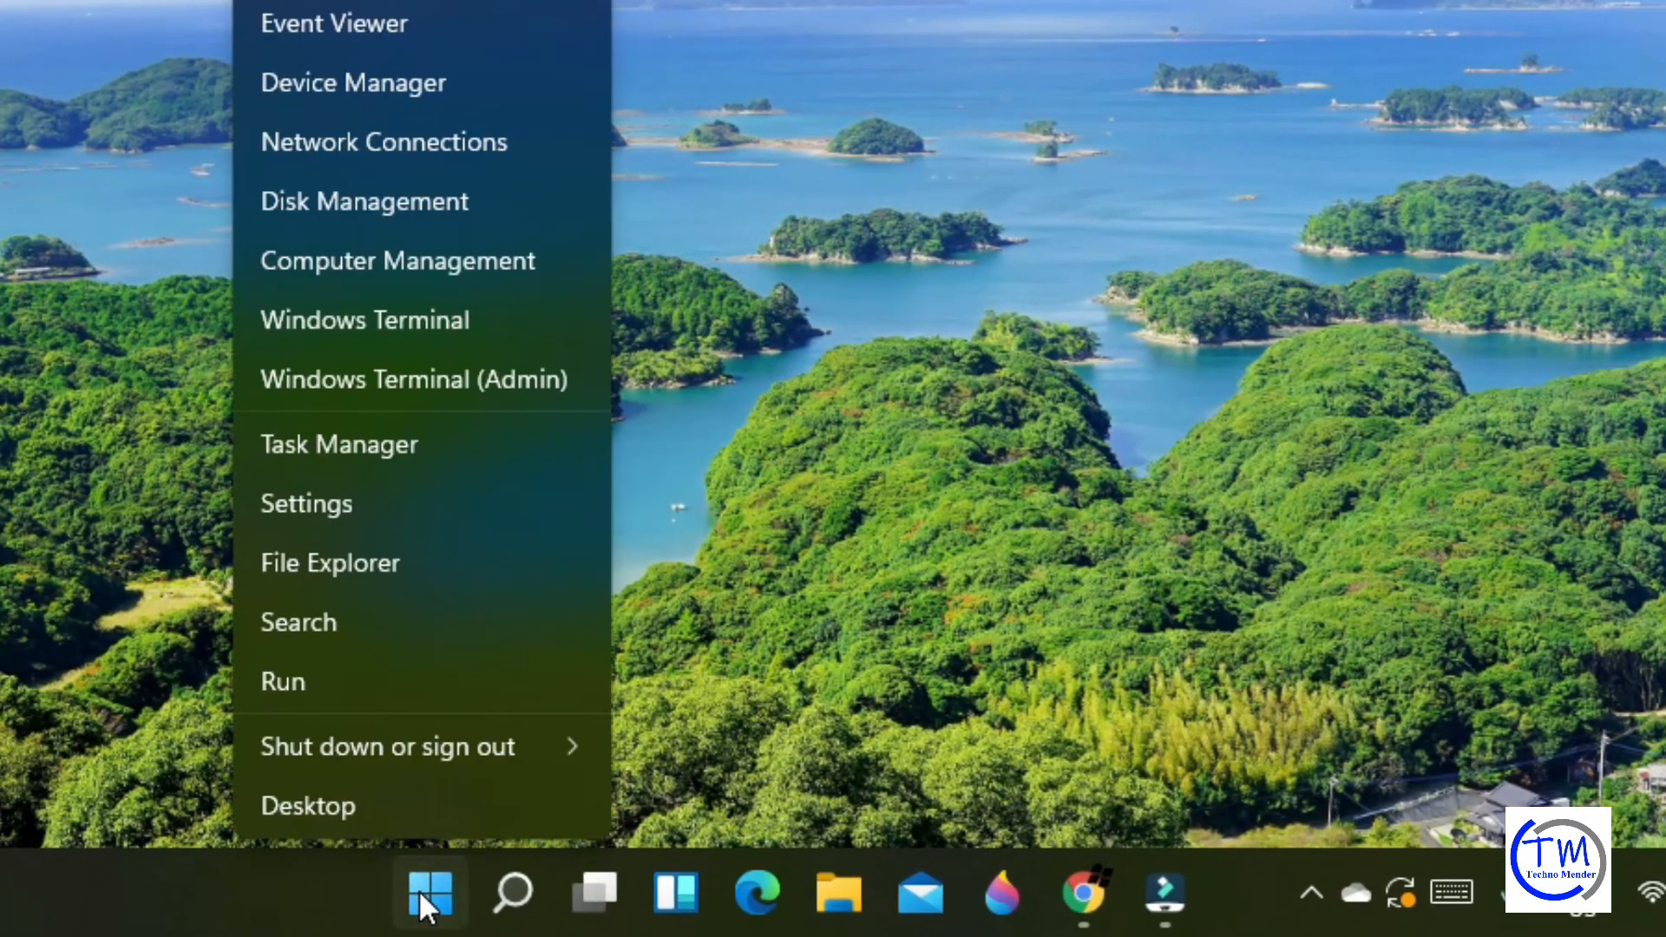
{"action": "left_click", "coordinate": [345, 505]}
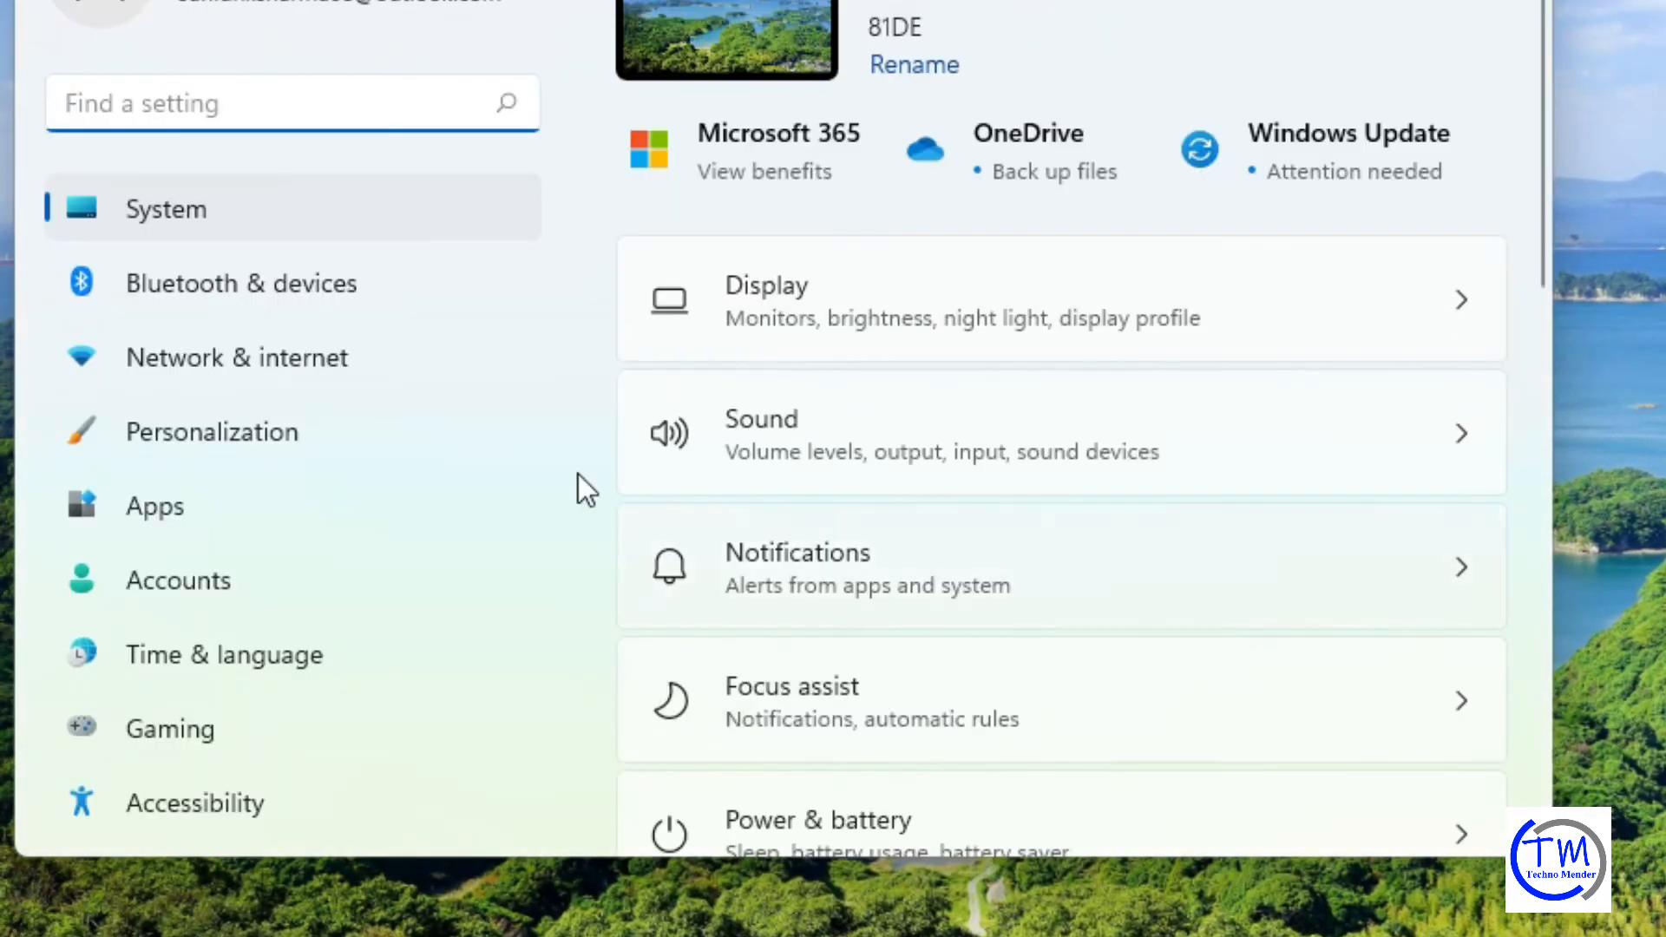
{"action": "left_click", "coordinate": [351, 281]}
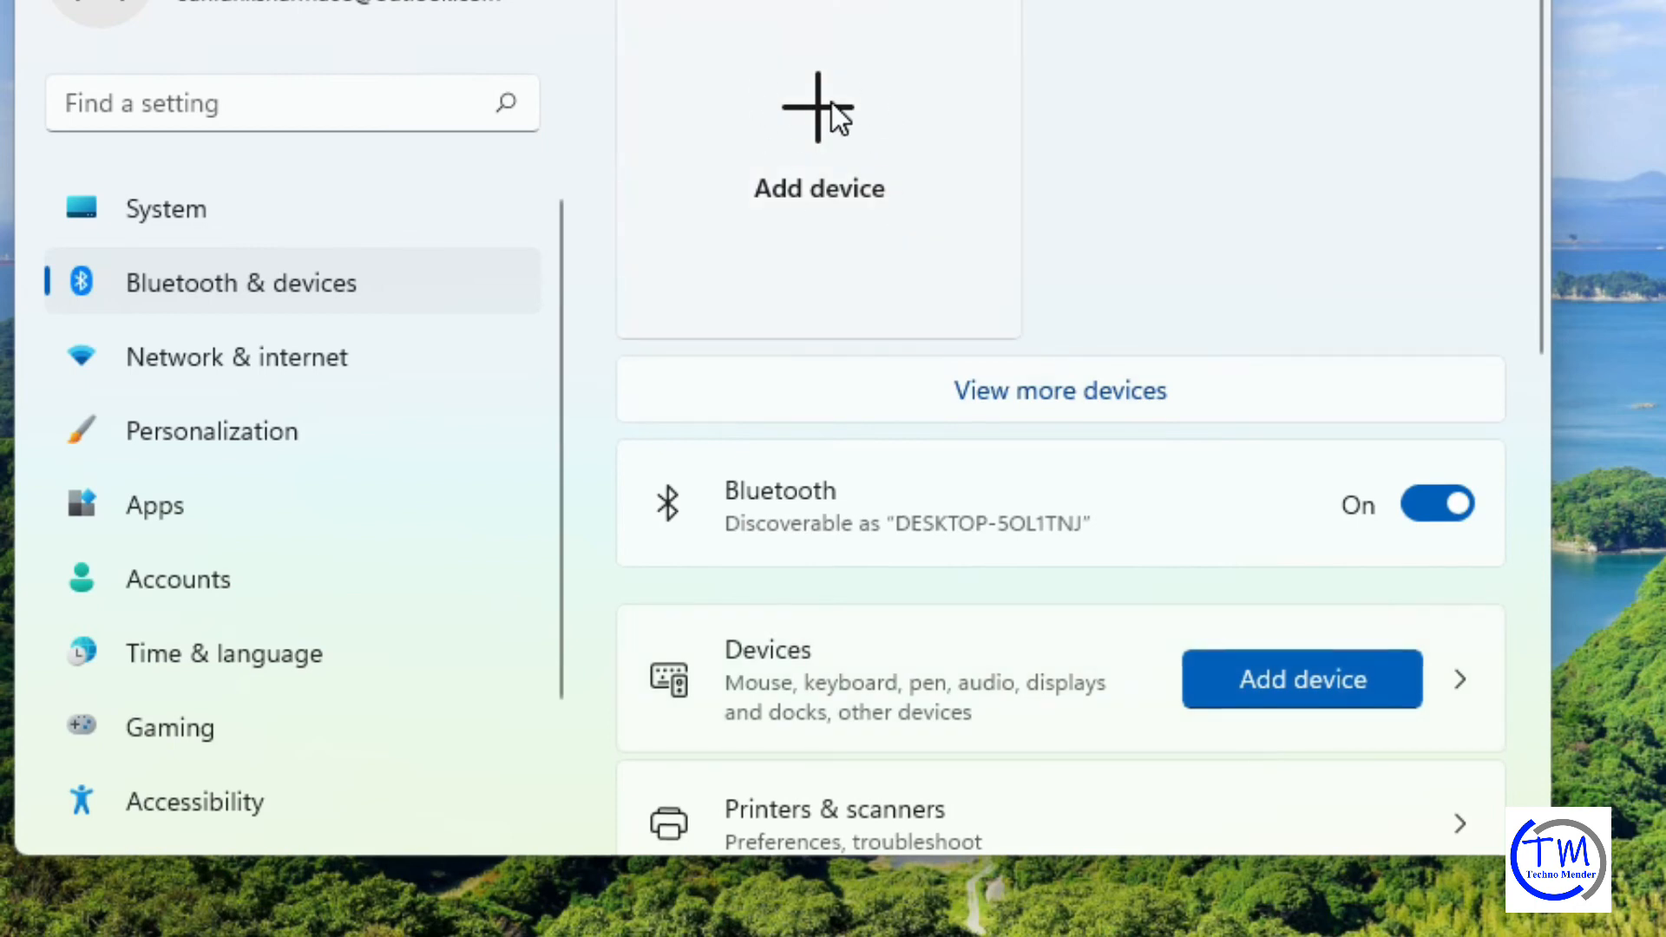
Start adding a new device of the Bluetooth kind, and cancel the pairing dialog
{"action": "left_click", "coordinate": [1310, 683]}
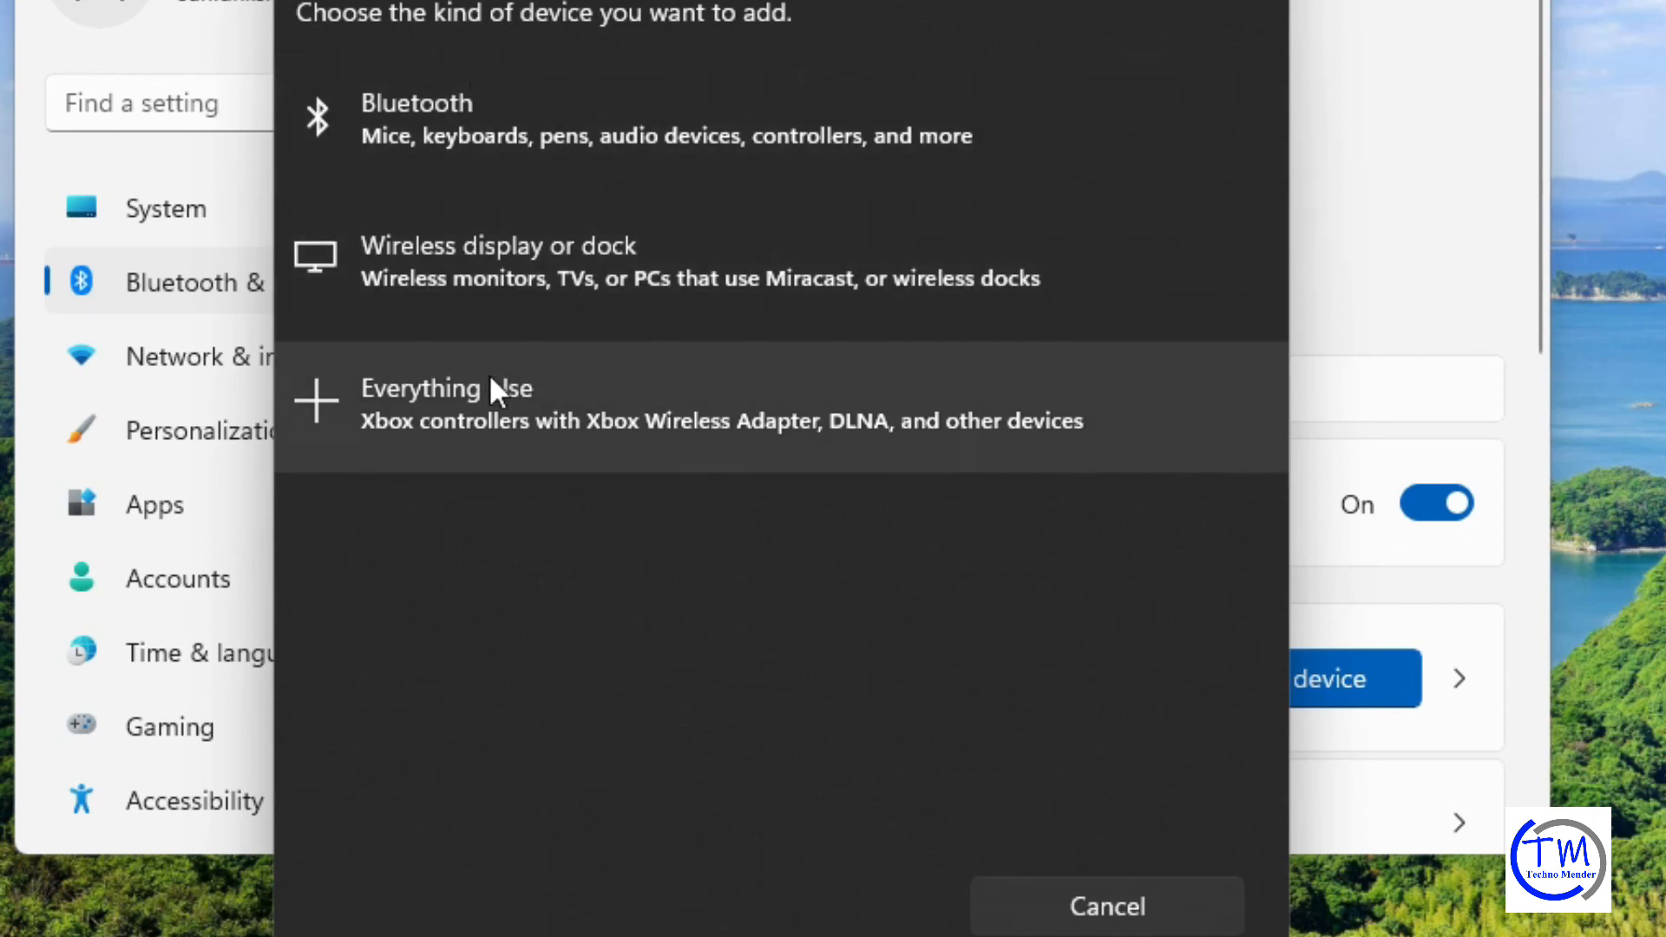
{"action": "left_click", "coordinate": [595, 132]}
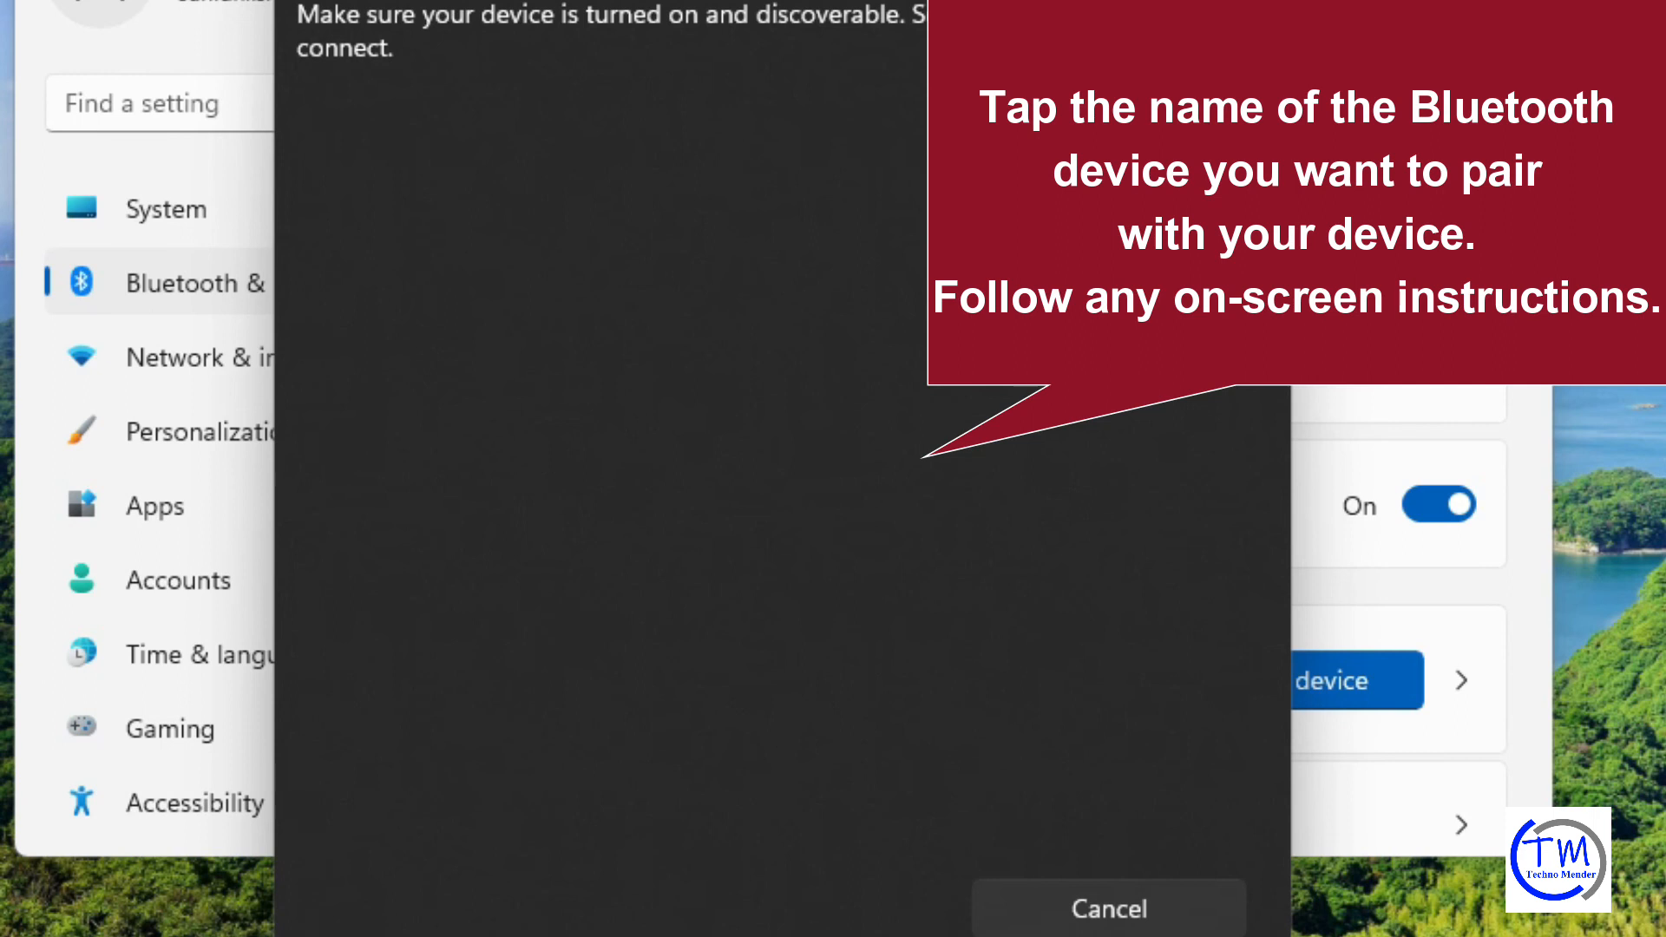
{"action": "left_click", "coordinate": [1108, 908]}
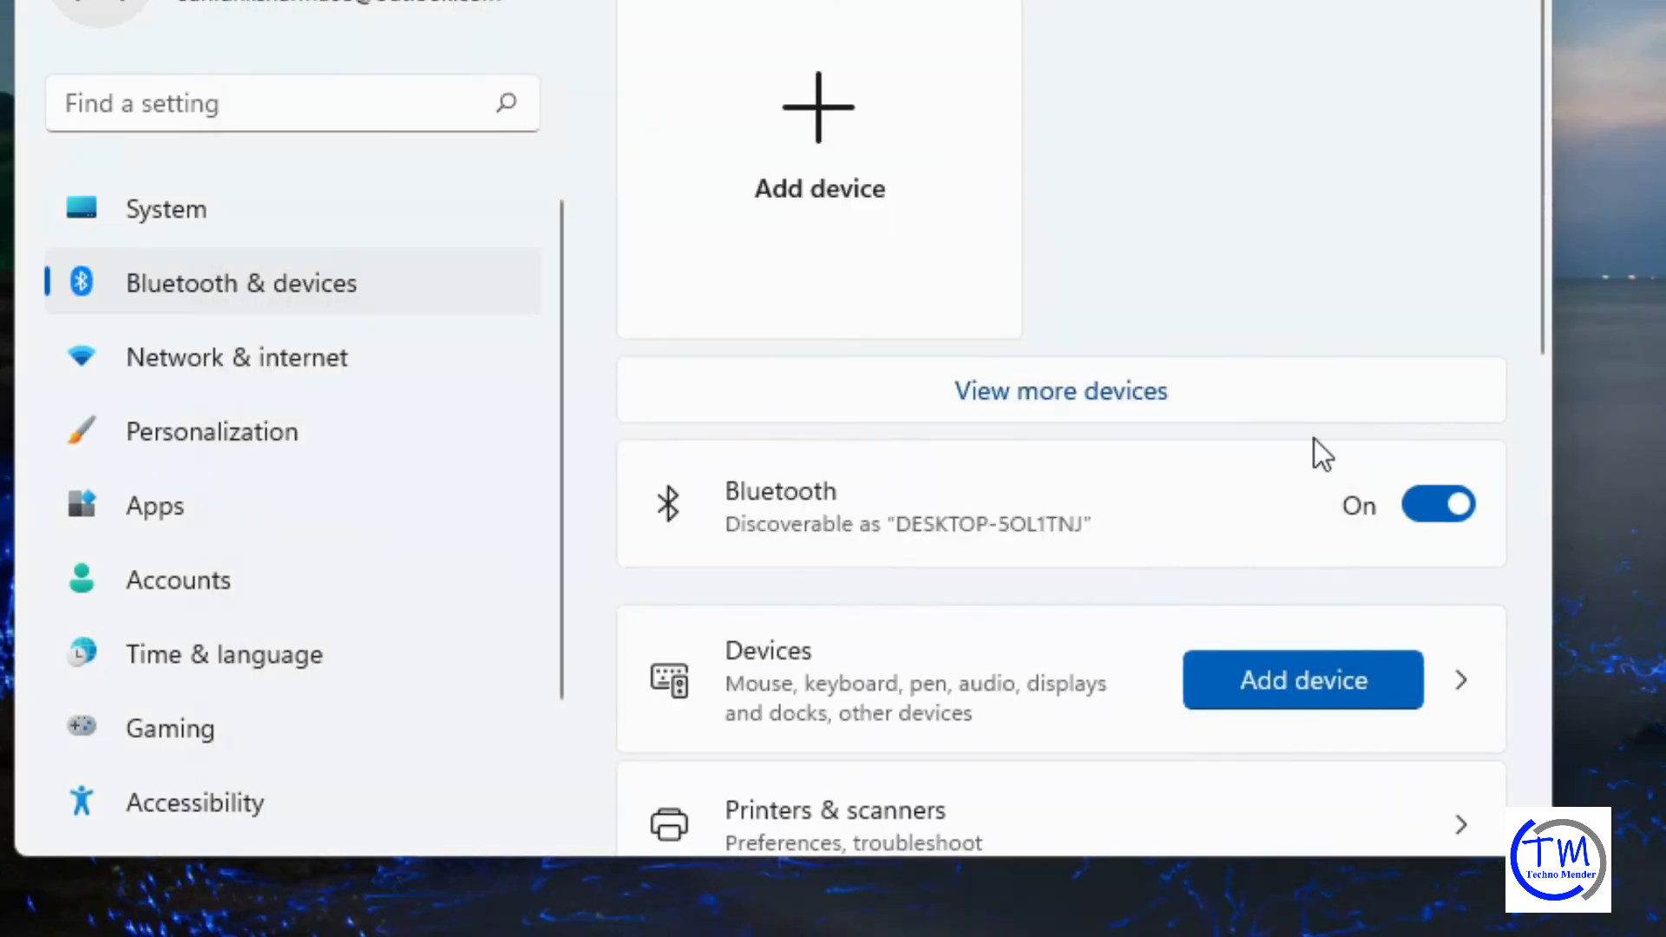
Open Your Phone from the Bluetooth & devices settings and start its Android phone setup
{"action": "left_click_drag", "start_coordinate": [1539, 314], "coordinate": [1541, 512]}
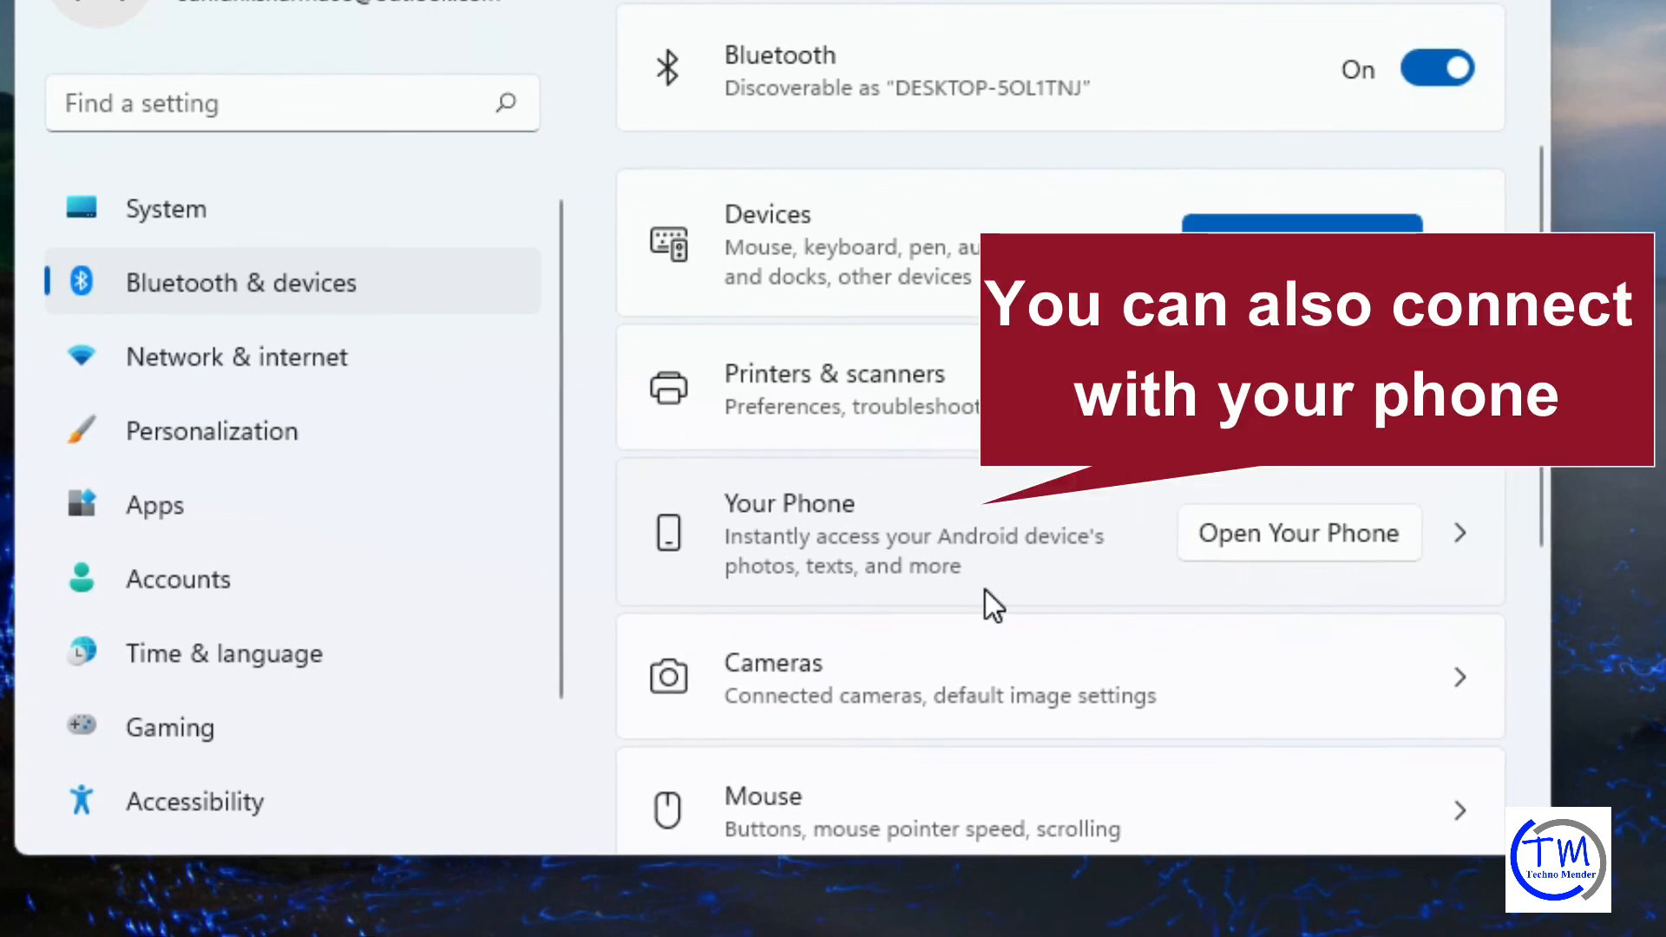
{"action": "left_click", "coordinate": [1321, 527]}
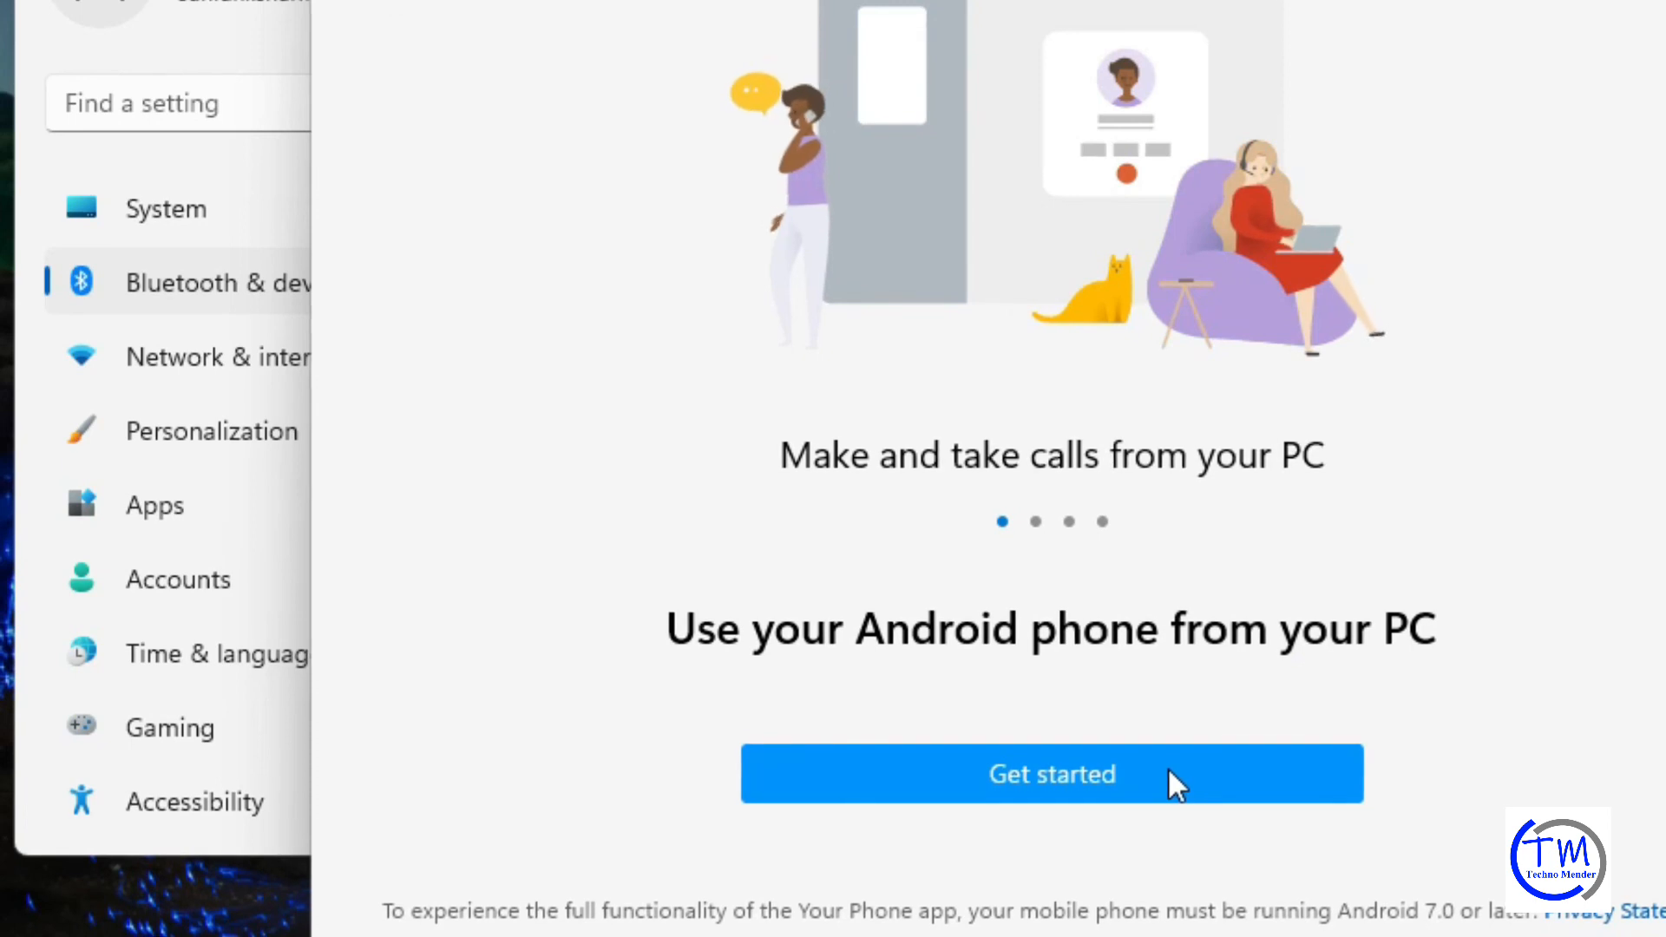
{"action": "left_click", "coordinate": [1168, 767]}
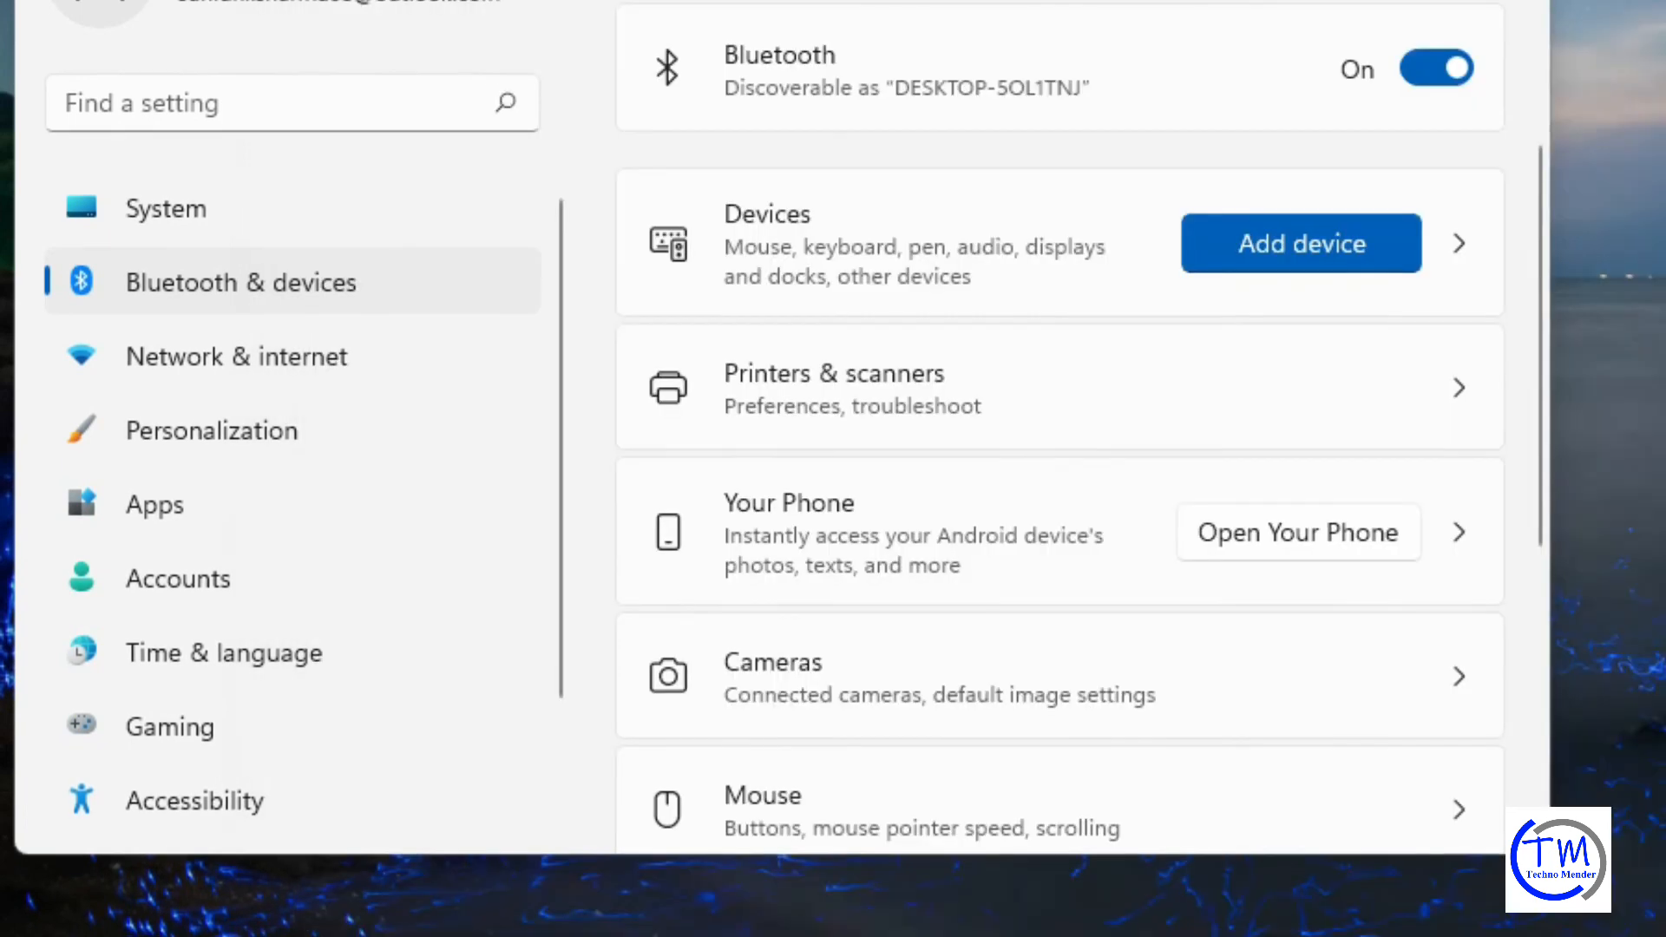